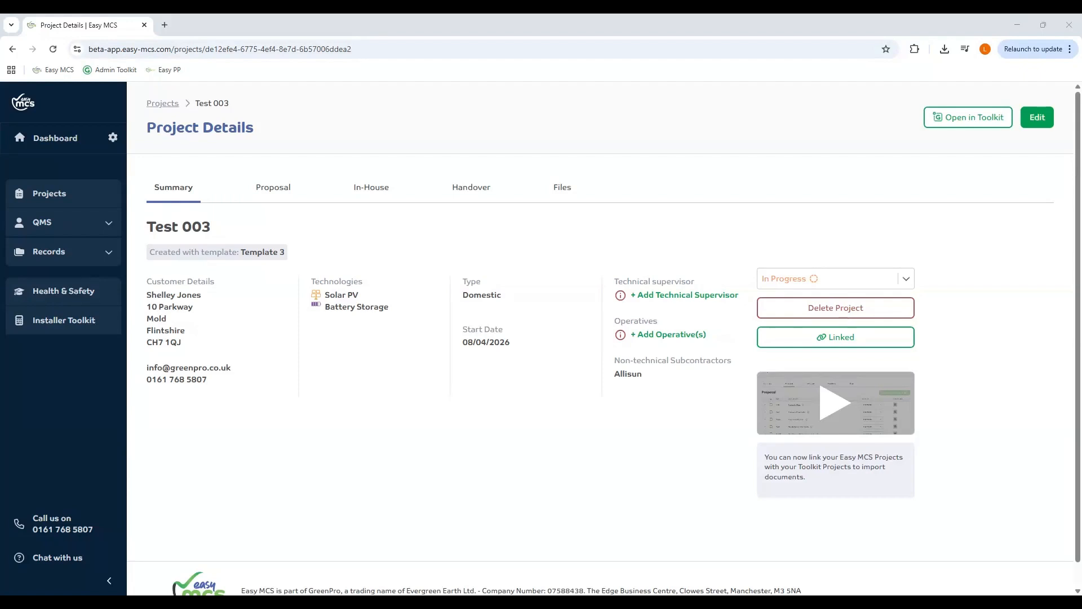
- Check Test 003's Proposal documents, return to Summary, and open the project in the Installer Toolkit
left_click(274, 189)
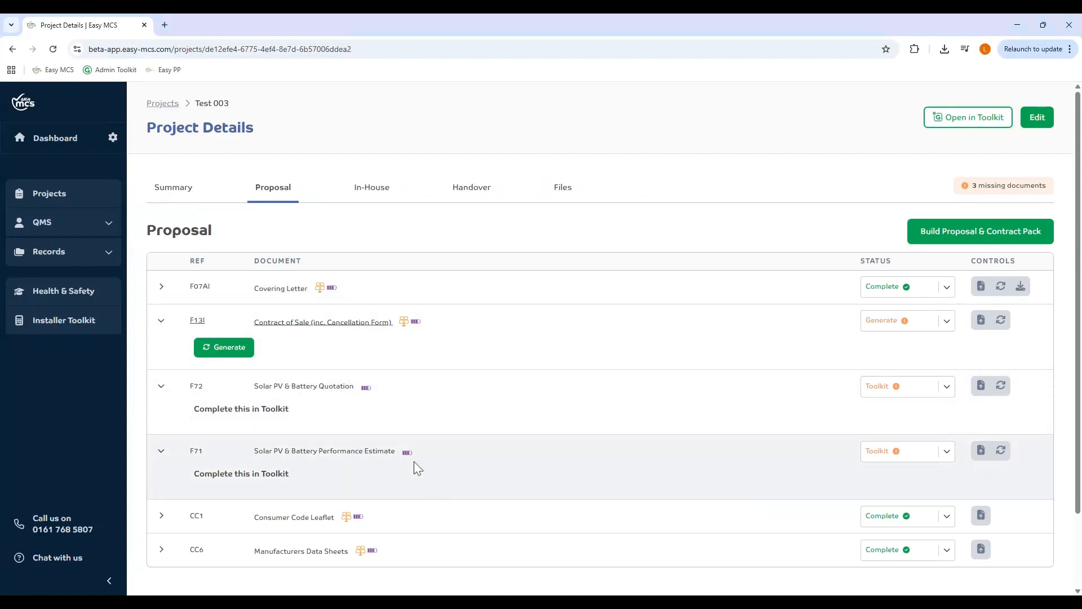
left_click(176, 189)
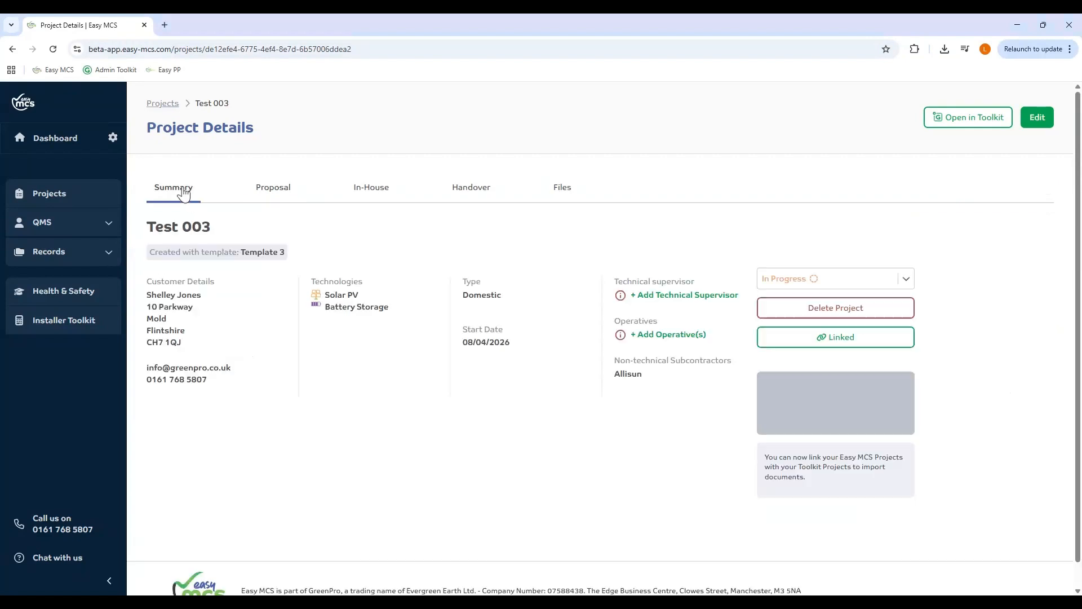
left_click(990, 129)
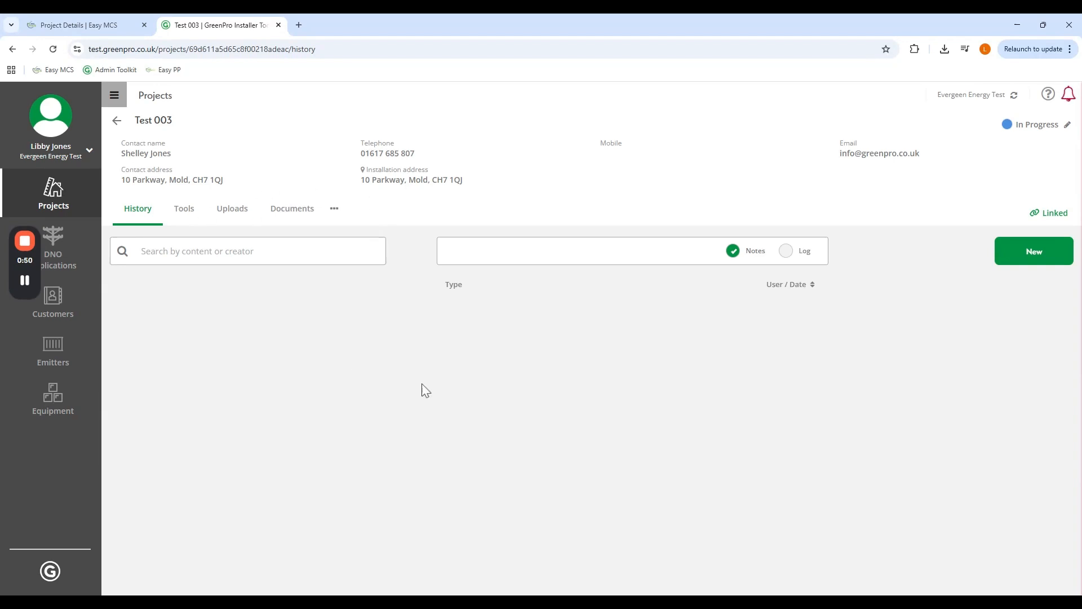
left_click(184, 210)
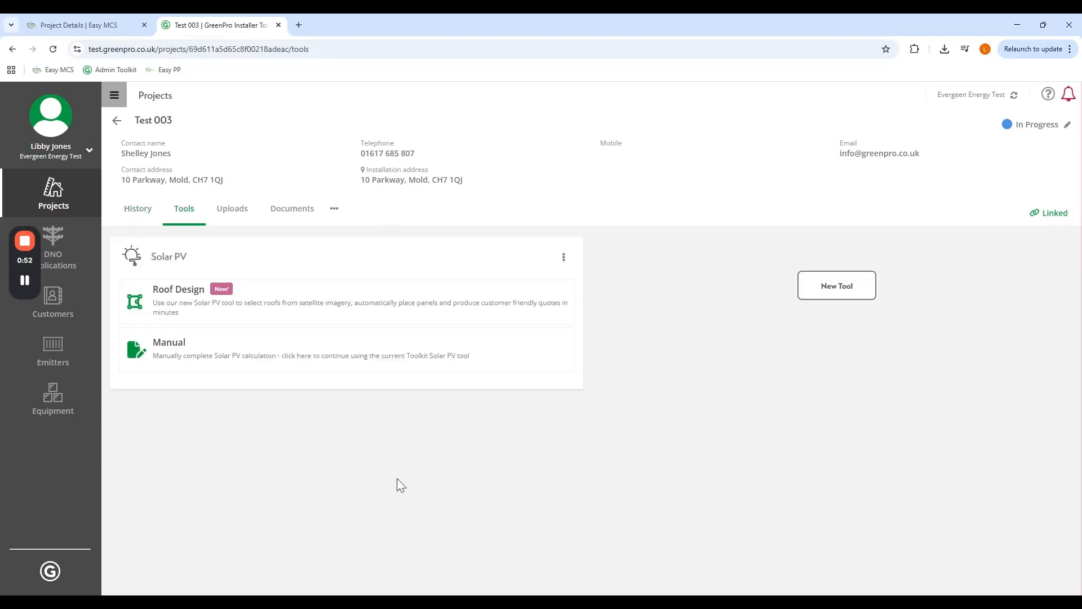
left_click(311, 306)
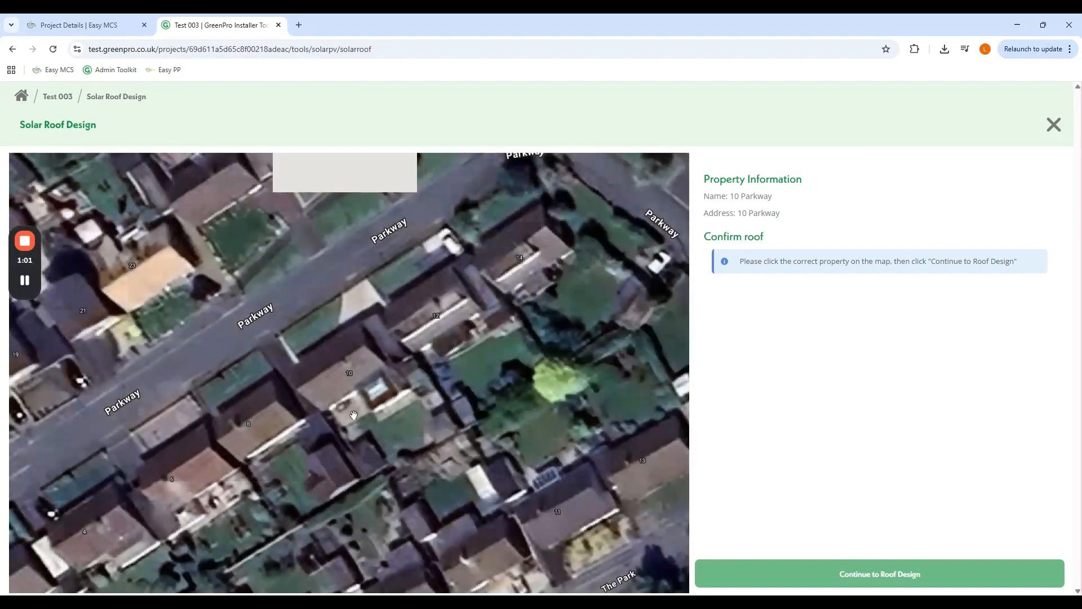
left_click(274, 425)
left_click(828, 580)
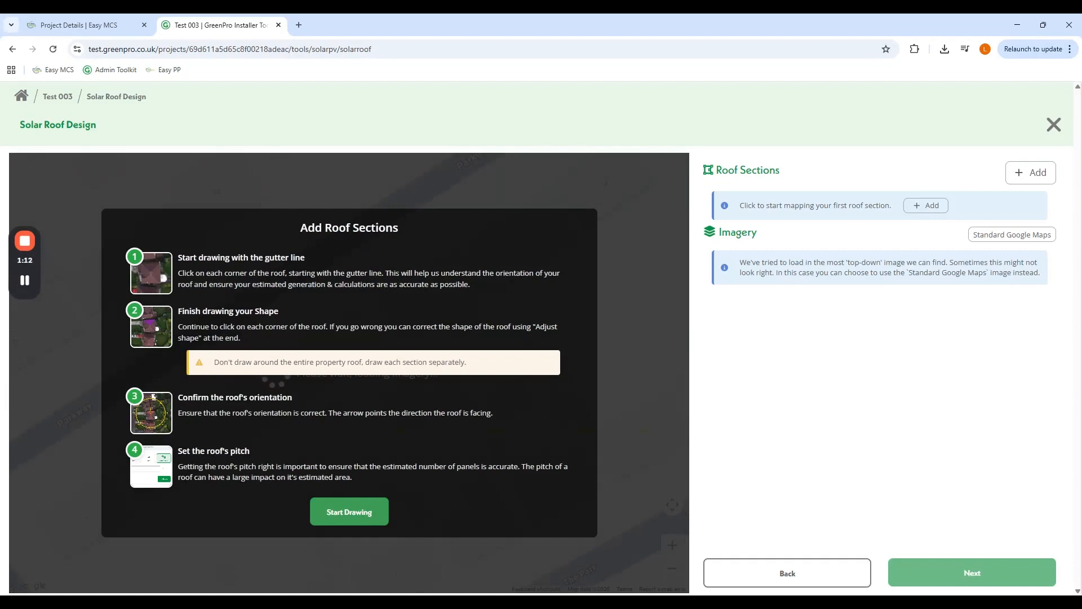
- Trace the South-East Roof outline from the gutter at 35° pitch and save it (33.07 m²)
left_click(370, 520)
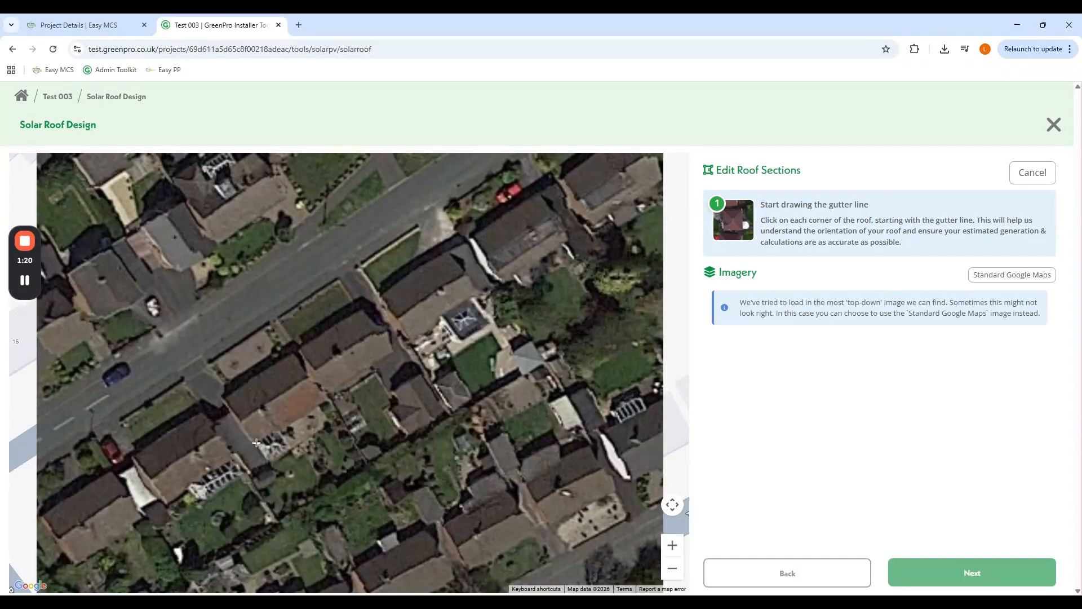
left_click(293, 421)
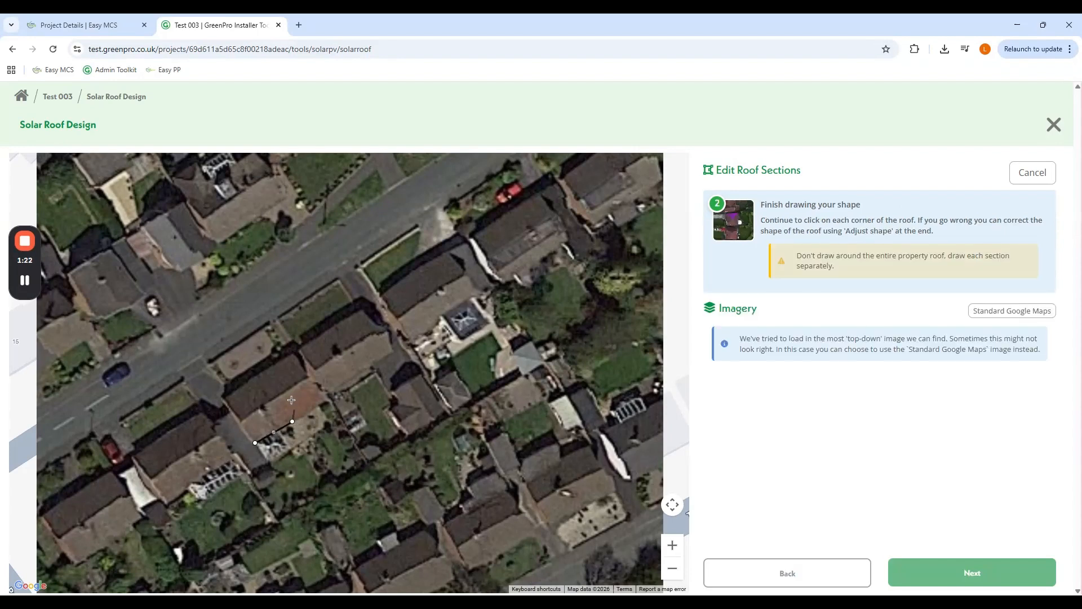
left_click(277, 393)
left_click(242, 418)
left_click(257, 444)
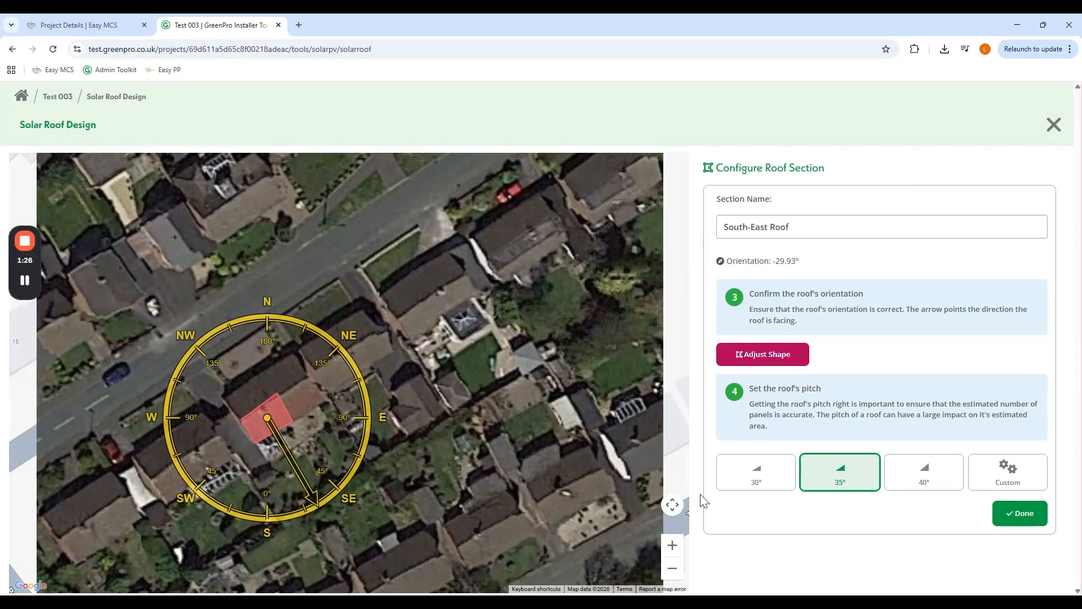
left_click(1036, 514)
left_click(972, 573)
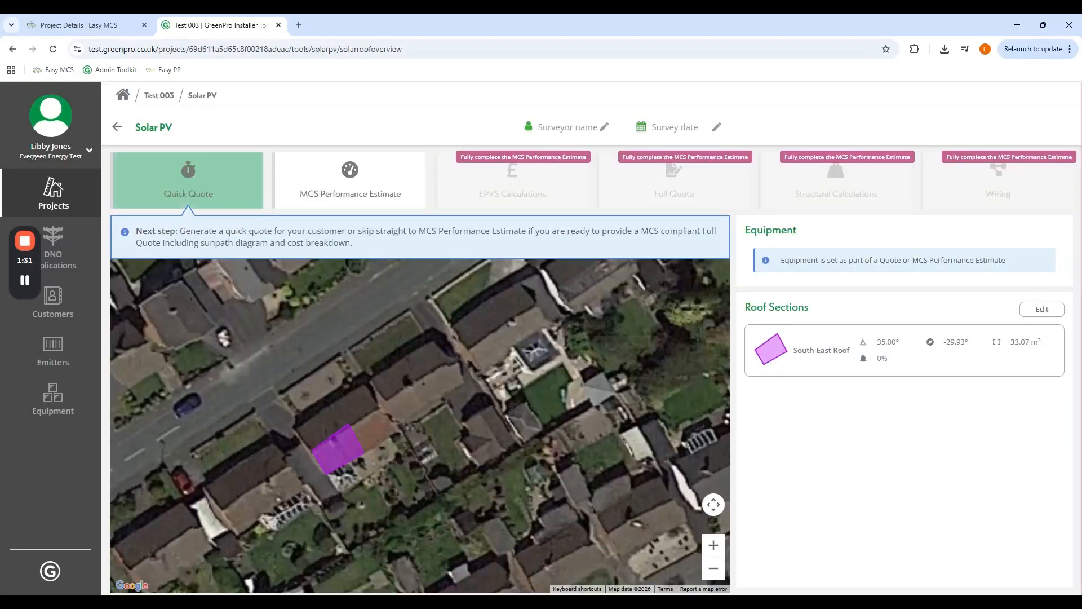
- Lay out 10 portrait Astronergy bifacial panels on Fastensol Pitched Roof mounting for 4.45 kWp
left_click(214, 194)
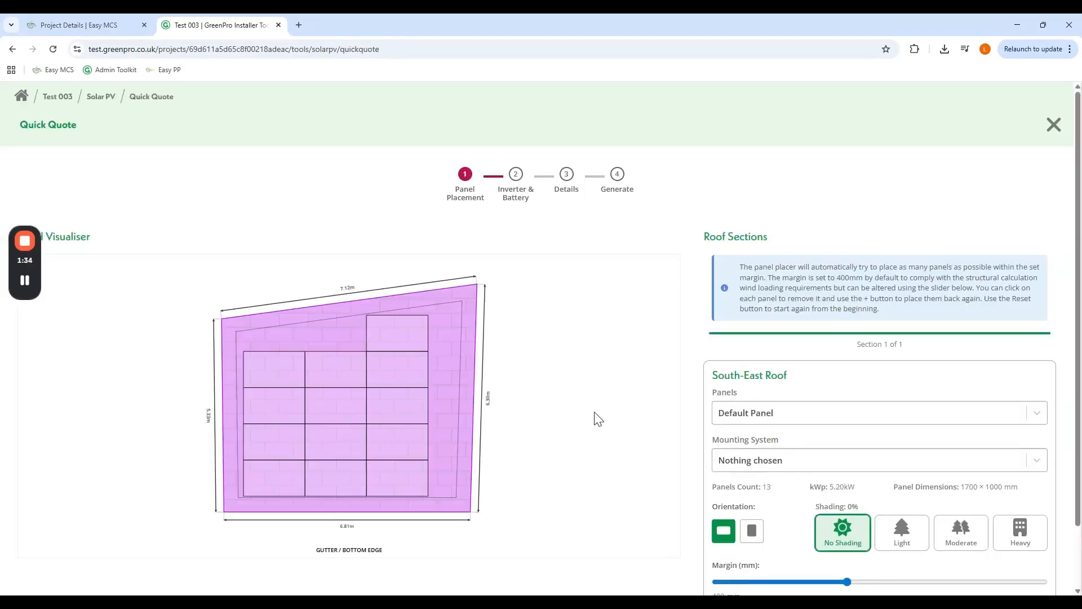
scroll(615, 422, "down", 2)
left_click(765, 353)
left_click(775, 400)
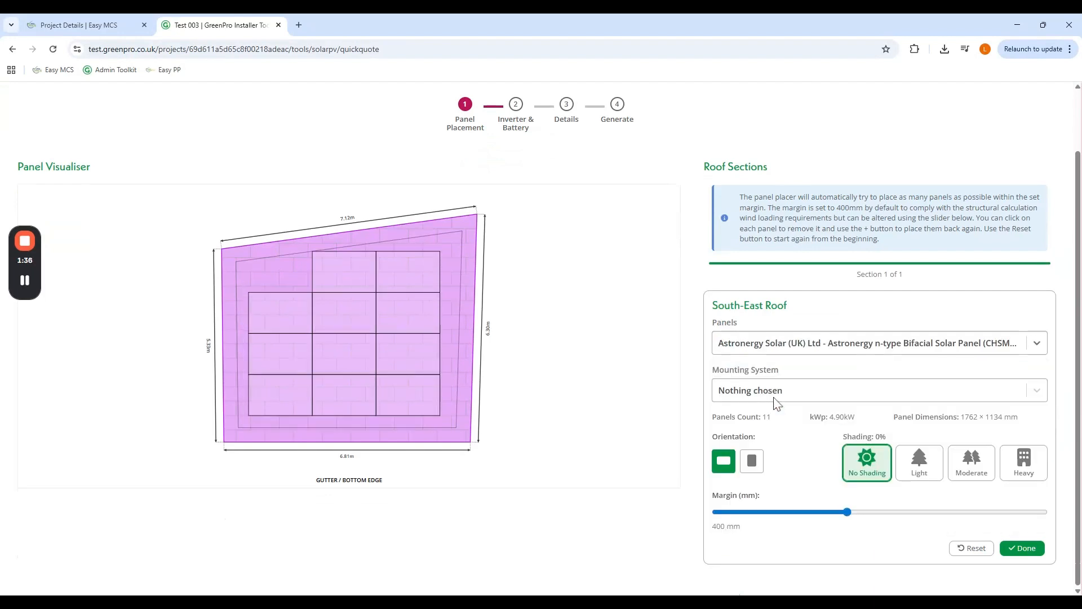
left_click(778, 397)
left_click(781, 480)
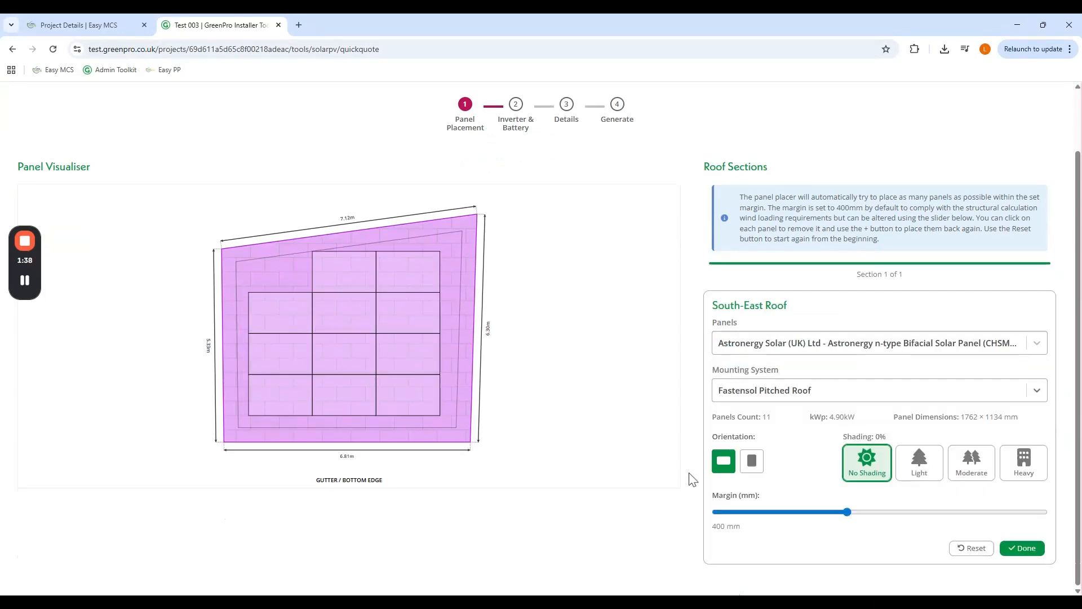
left_click(752, 461)
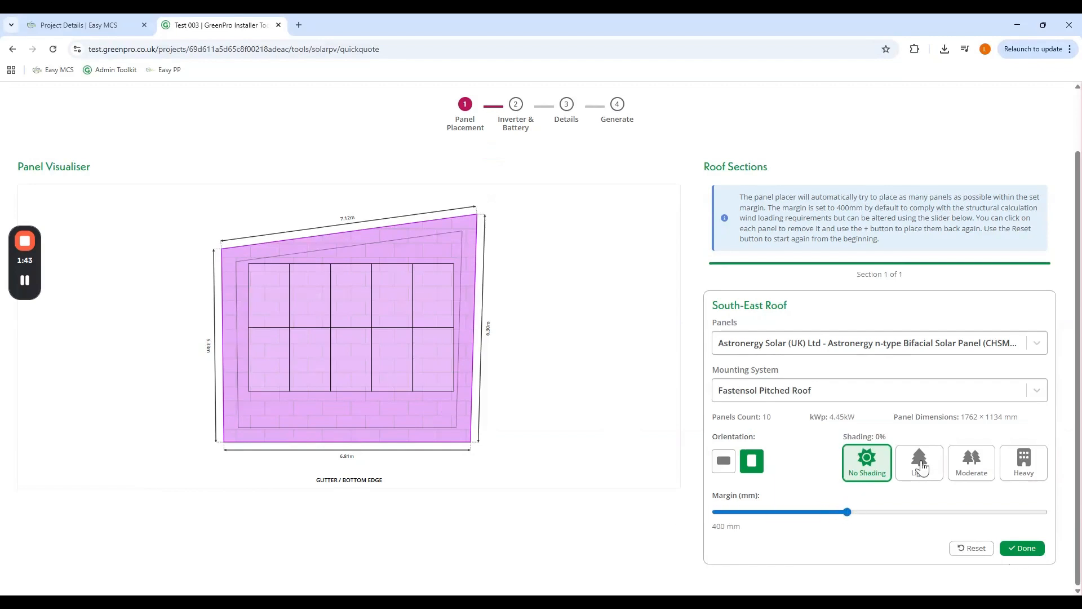
left_click(1025, 548)
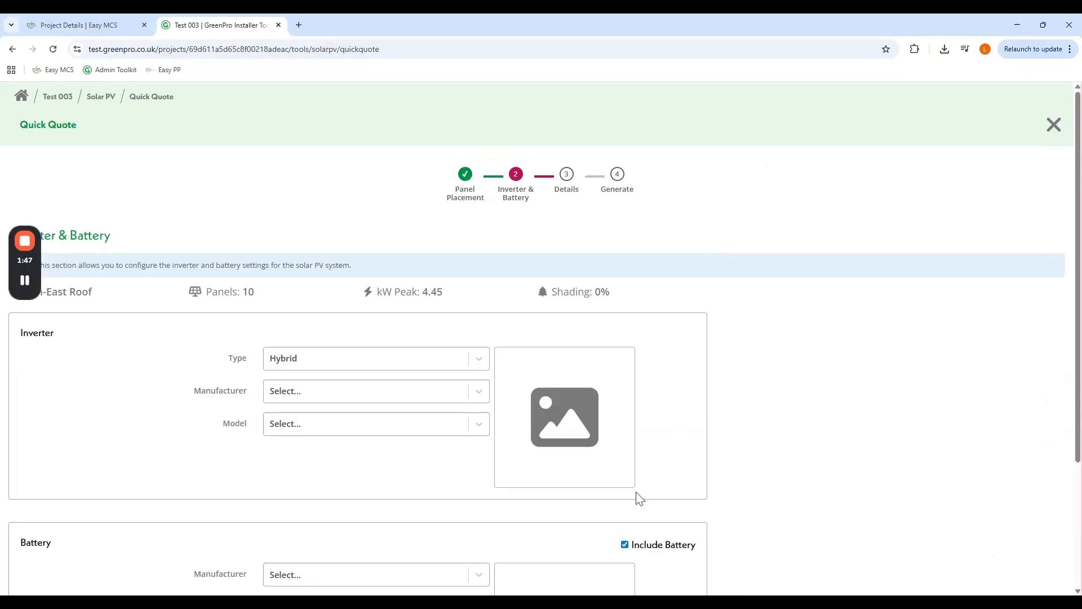
- Choose a Hybrid AlphaESS Smile-G3 3.6kW inverter
left_click(464, 366)
left_click(451, 390)
left_click(475, 395)
left_click(413, 427)
left_click(482, 424)
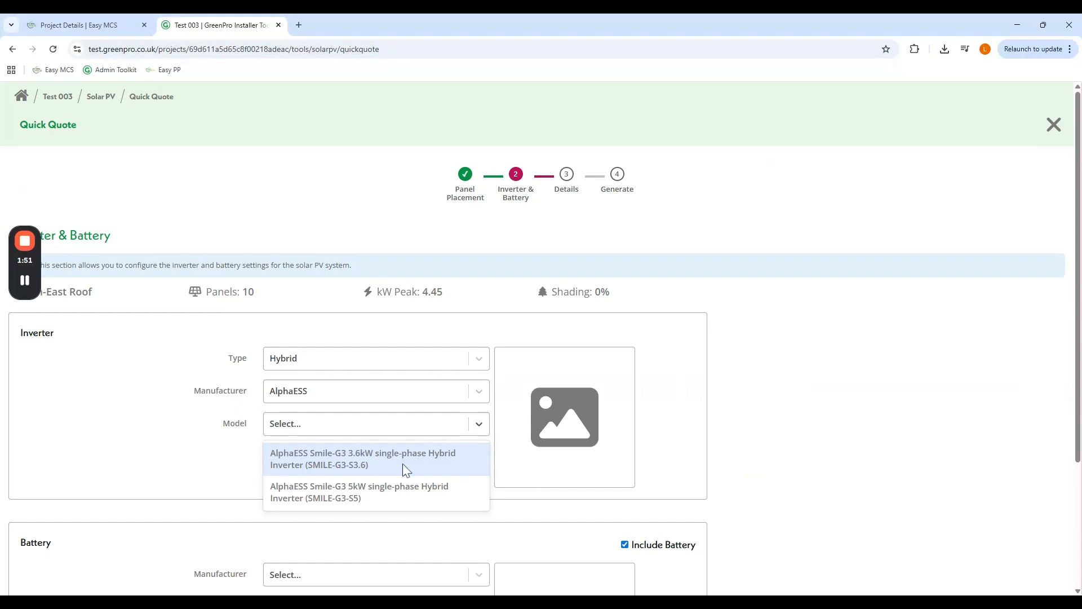
left_click(402, 459)
- Choose the AlphaESS Smile-G3 4.0kWh battery
scroll(764, 401, "down", 3)
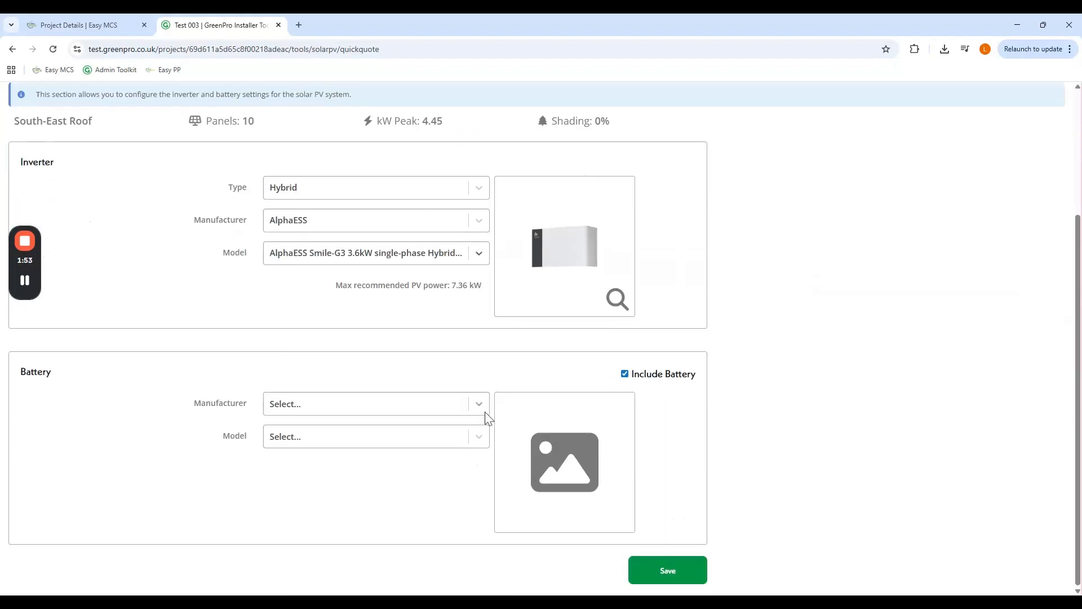
left_click(481, 407)
left_click(397, 434)
left_click(391, 437)
left_click(373, 472)
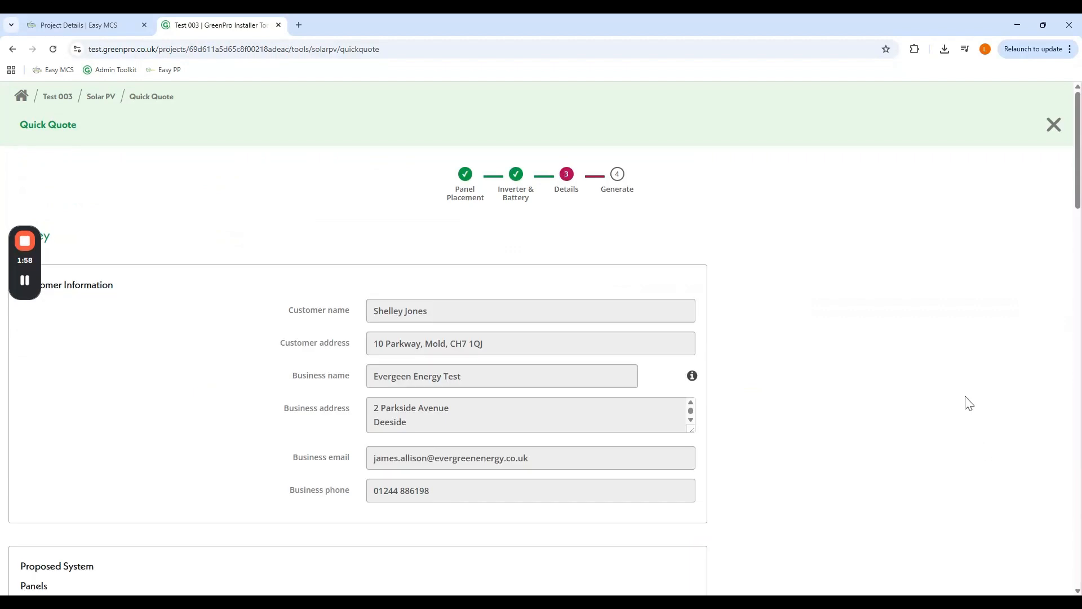
- Enter a £12000 total price and 4500 kWh annual consumption, then generate the quick quote
scroll(644, 451, "down", 10)
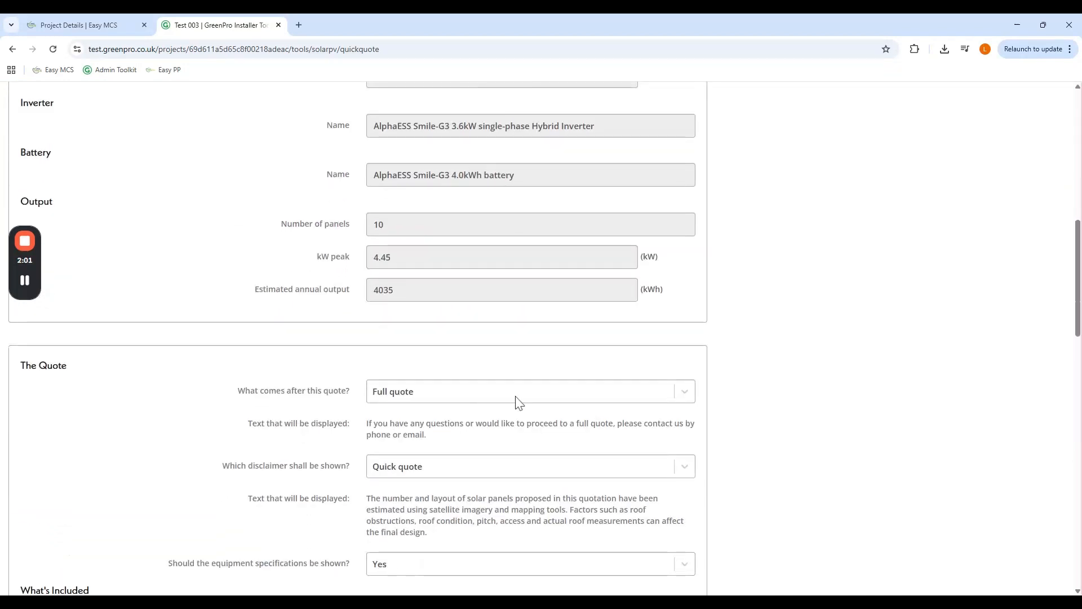
scroll(514, 403, "down", 1)
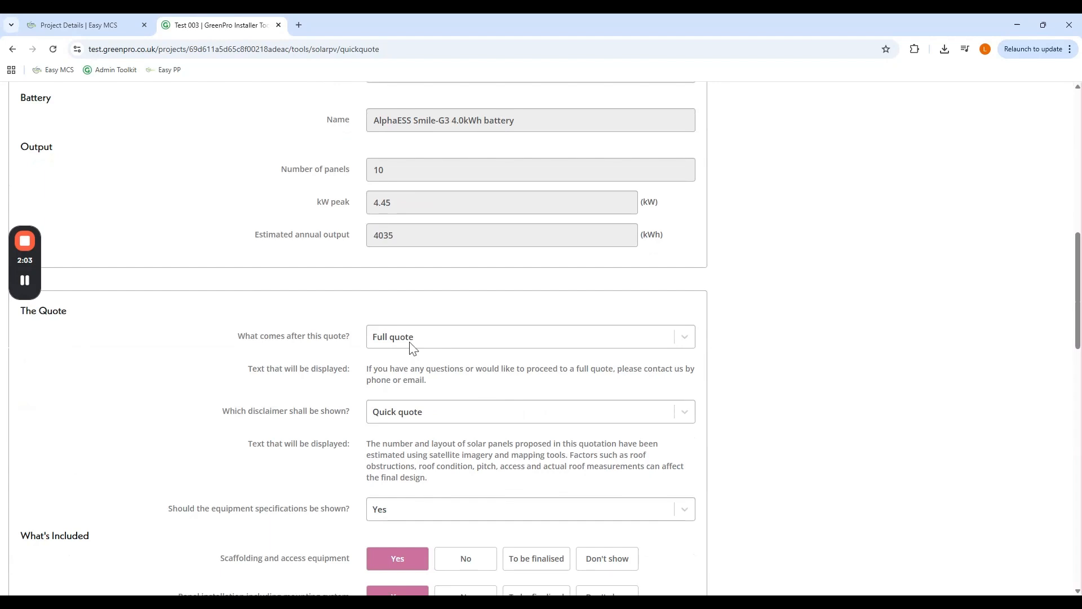
scroll(410, 346, "down", 2)
scroll(417, 345, "down", 2)
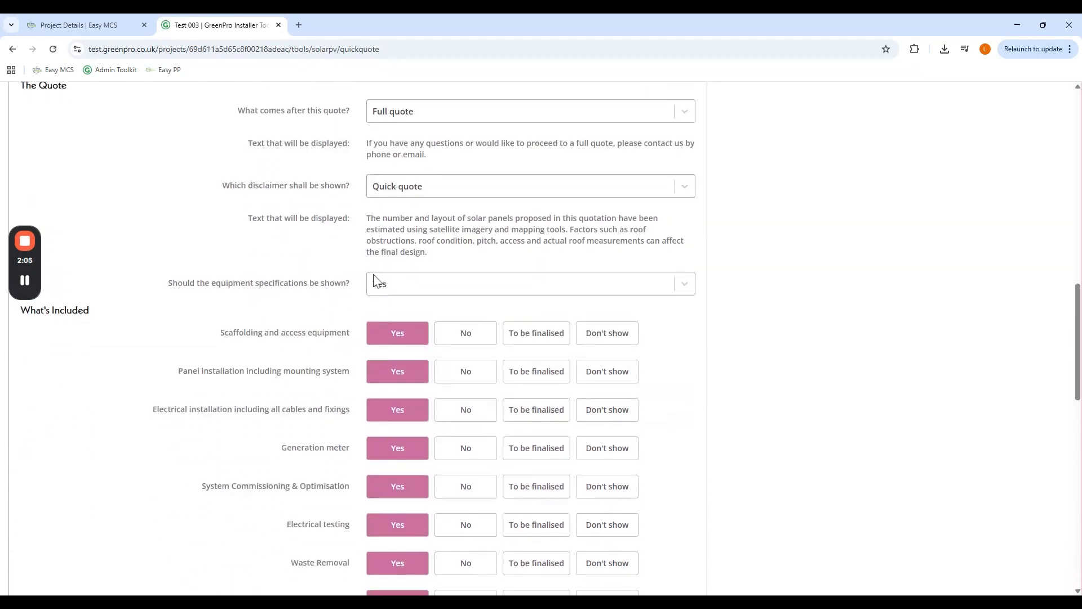
scroll(408, 298, "down", 10)
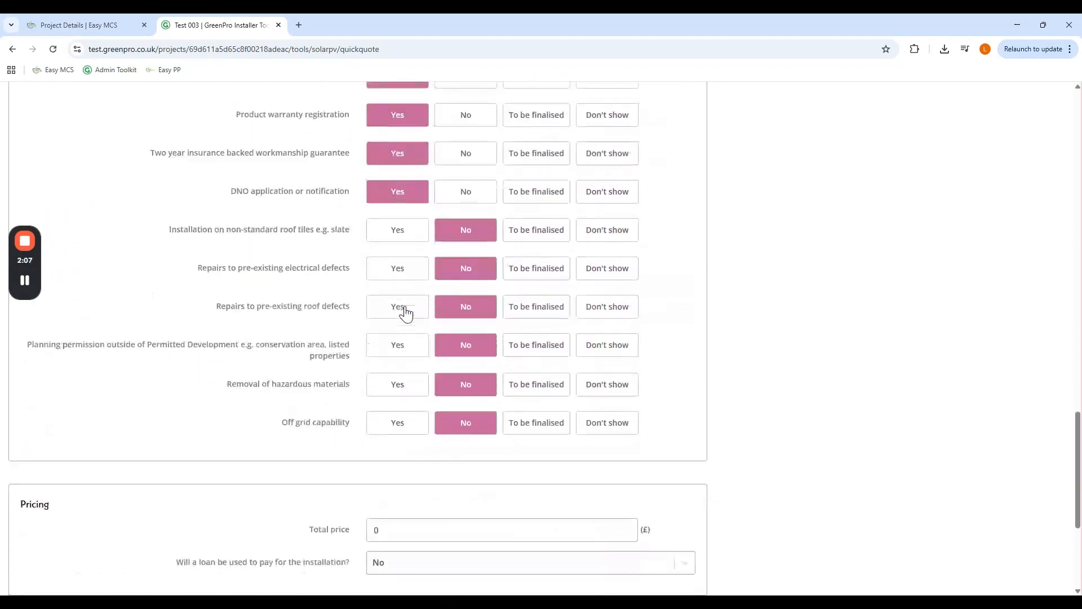
scroll(563, 398, "down", 3)
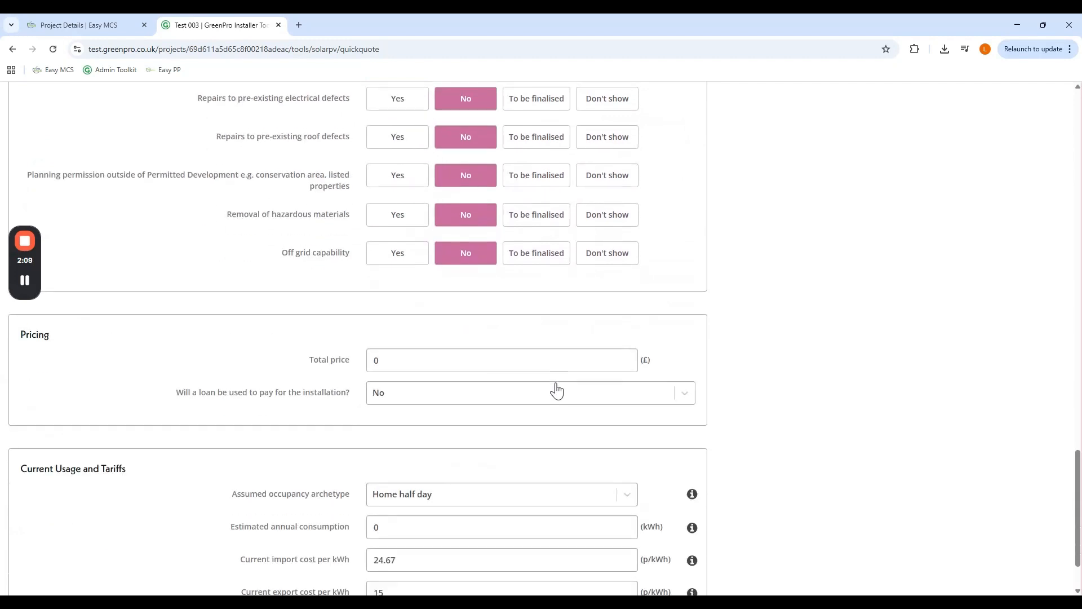
left_click(342, 366)
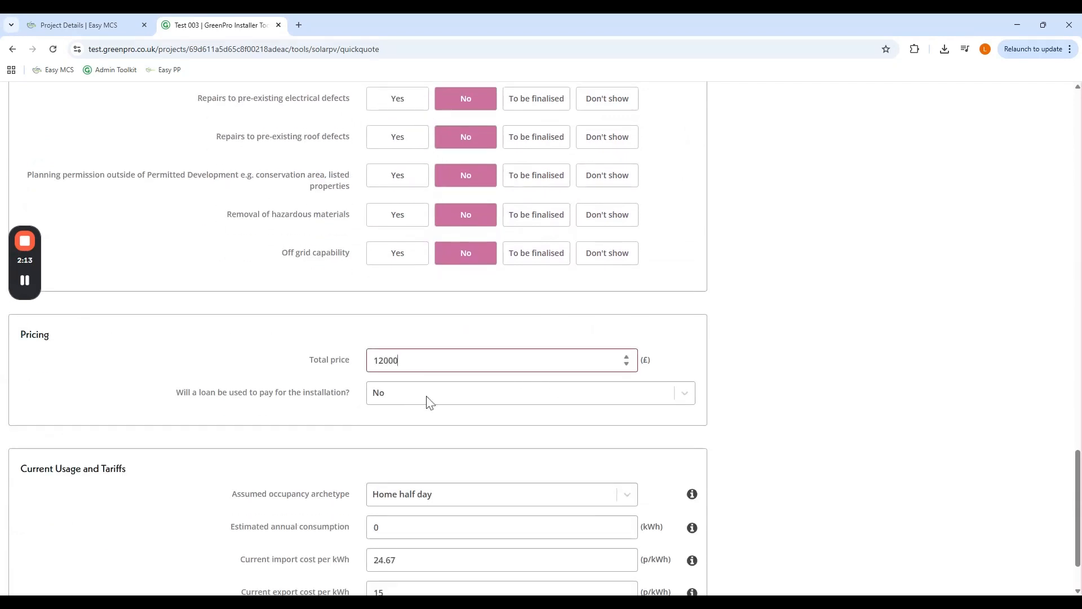
scroll(427, 401, "down", 2)
left_click(350, 456)
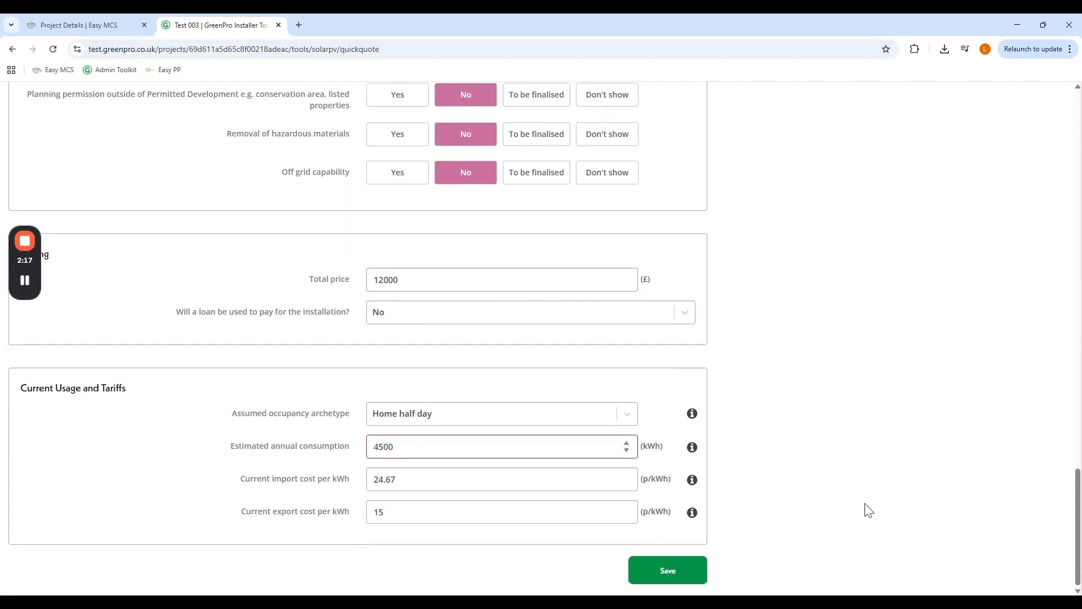
left_click(704, 572)
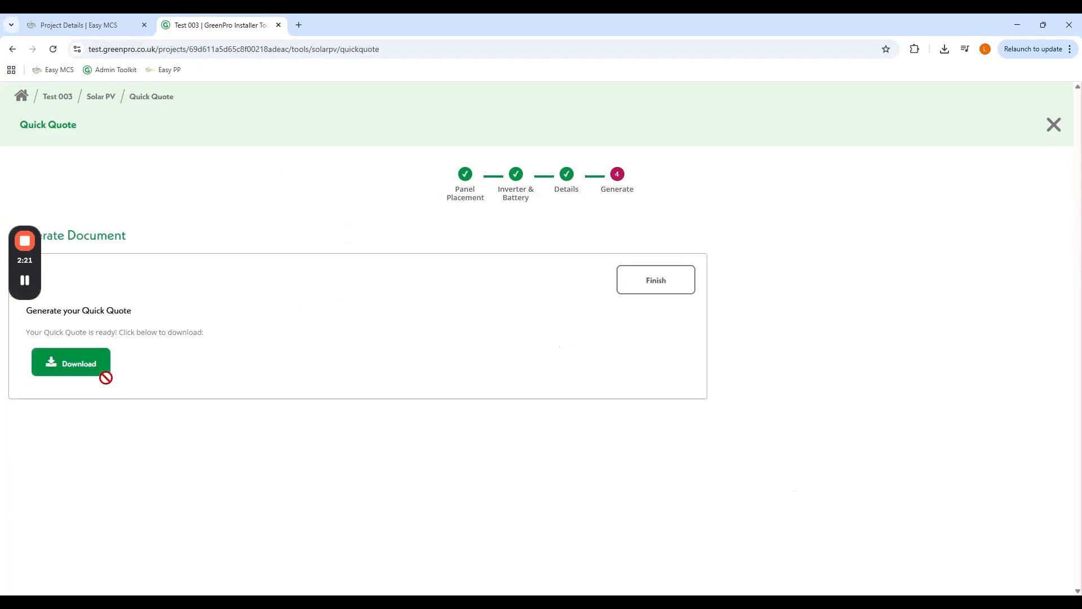
left_click(660, 288)
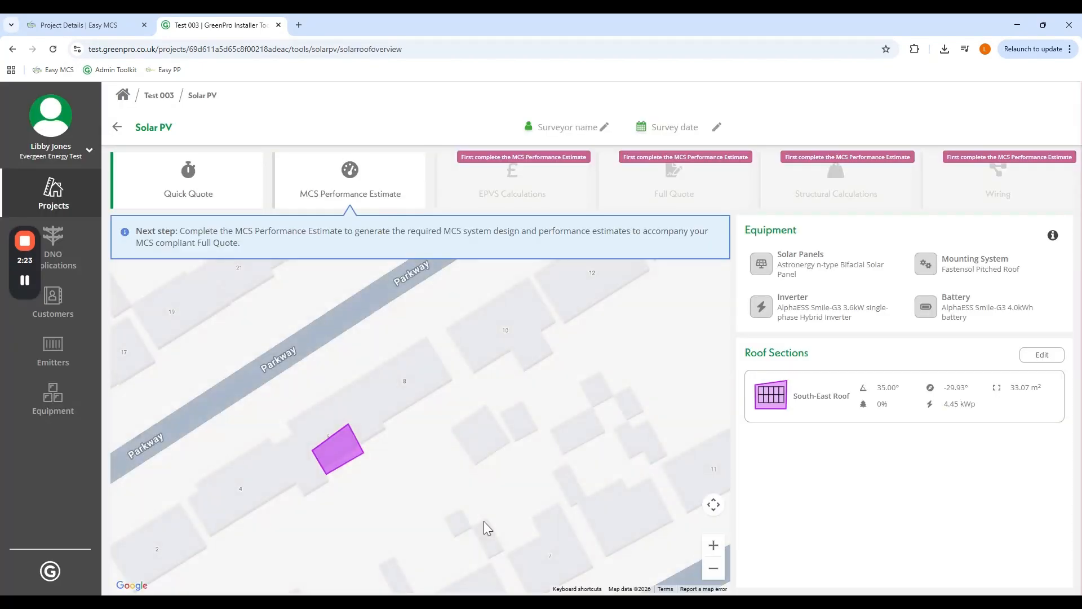
- Start the MCS Performance Estimate with no shading, entering the surveyor's name and an 8 April 2026 survey date
left_click(350, 183)
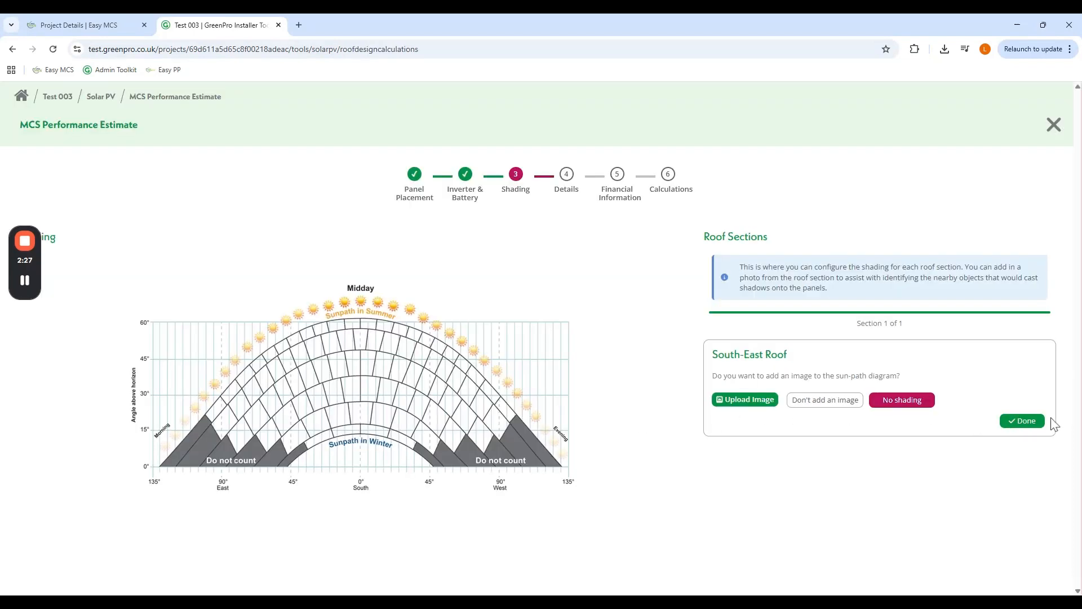
left_click(1005, 421)
left_click(437, 350)
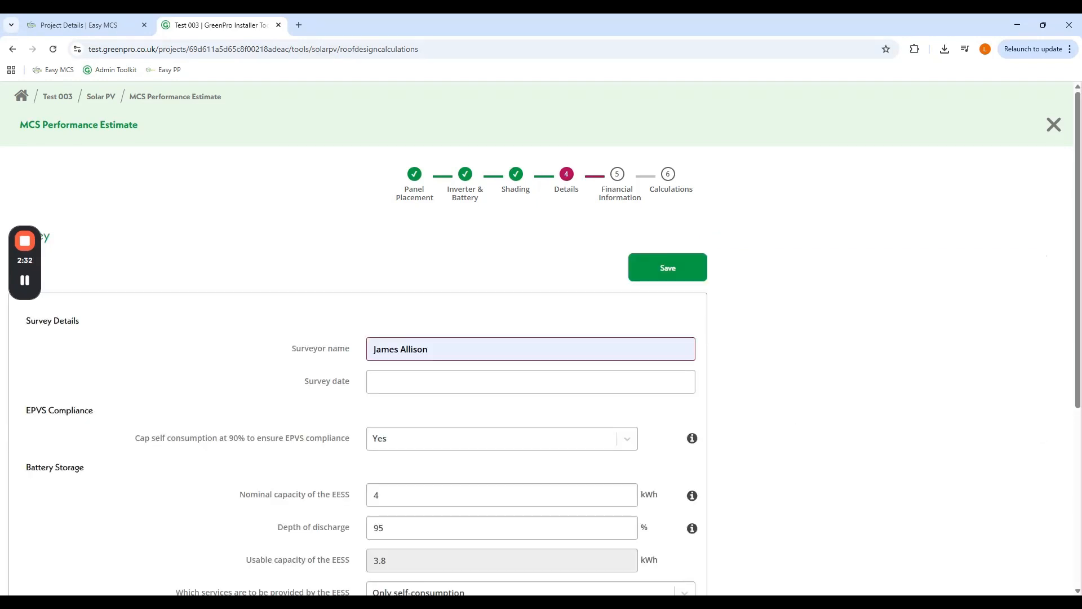
left_click(437, 381)
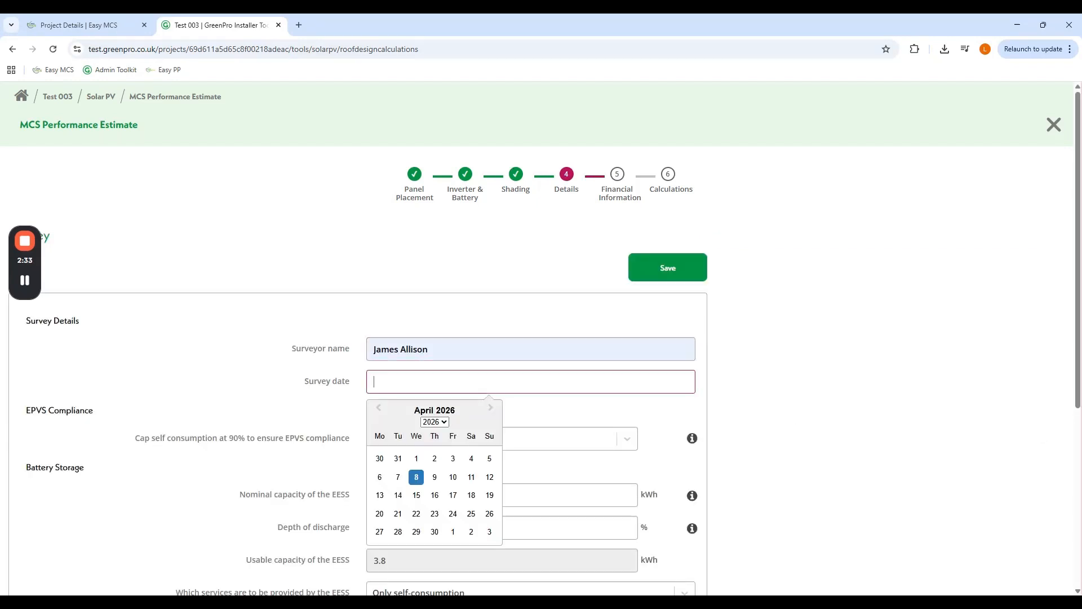
left_click(416, 476)
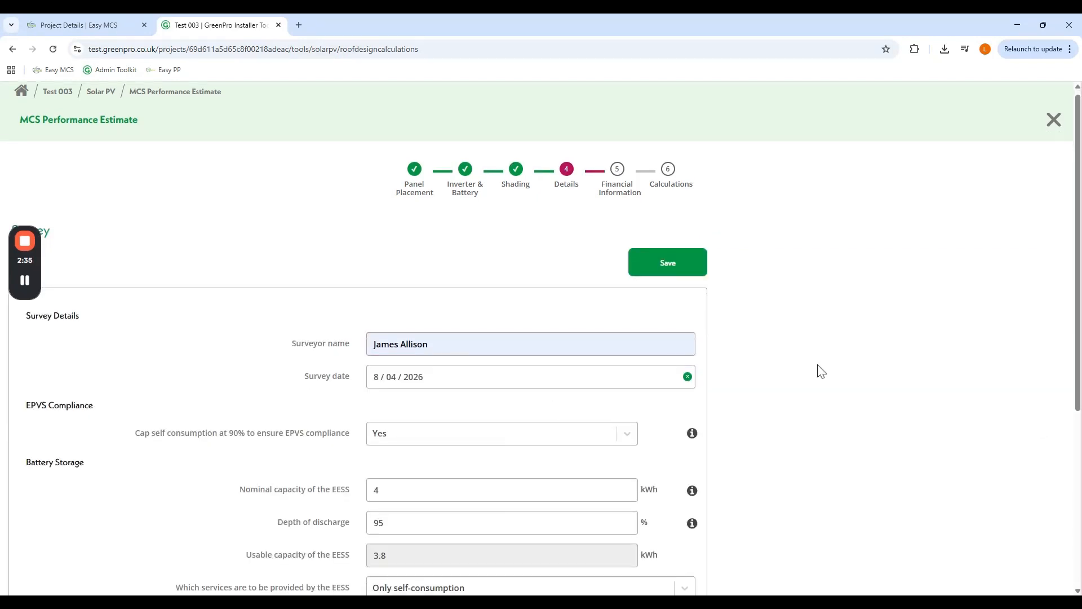
scroll(821, 369, "down", 4)
scroll(822, 370, "down", 1)
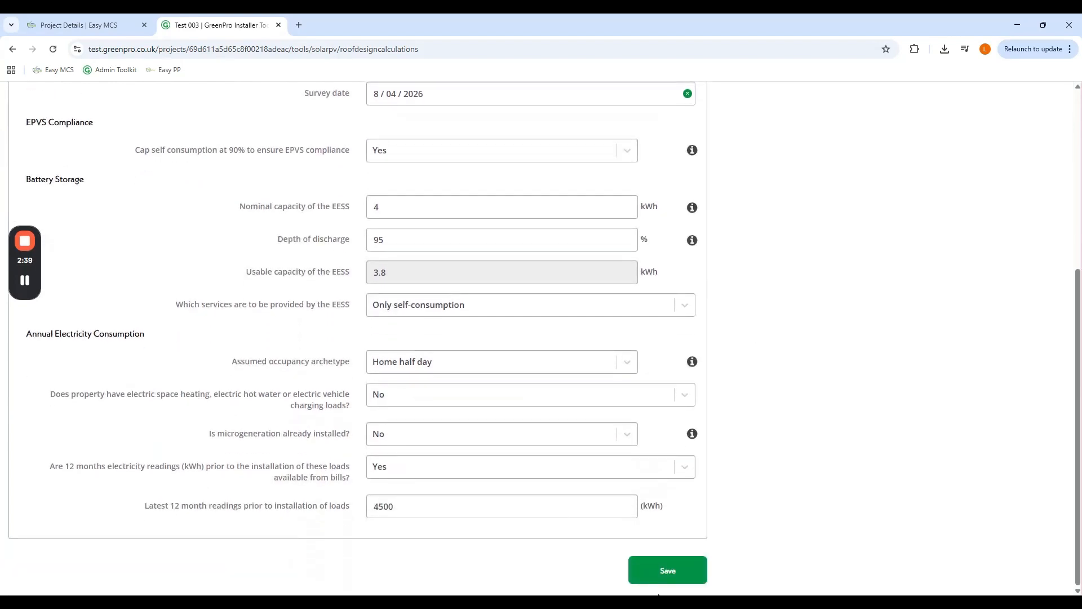
left_click(667, 570)
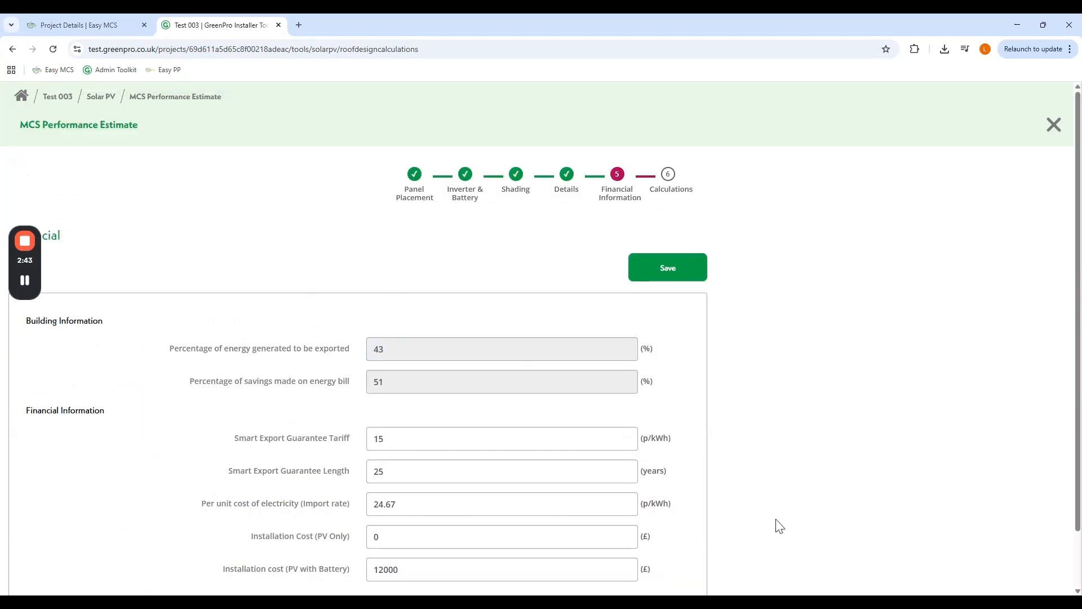
- Enter a £7500 PV-only installation cost and generate the calculations
scroll(817, 447, "down", 1)
left_click(346, 477)
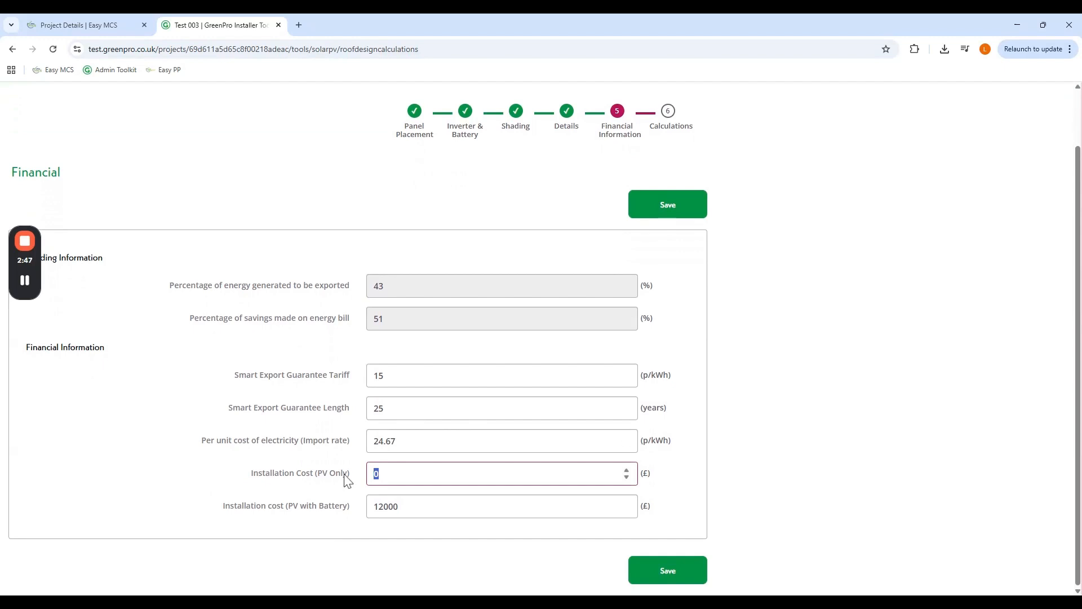
left_click(693, 572)
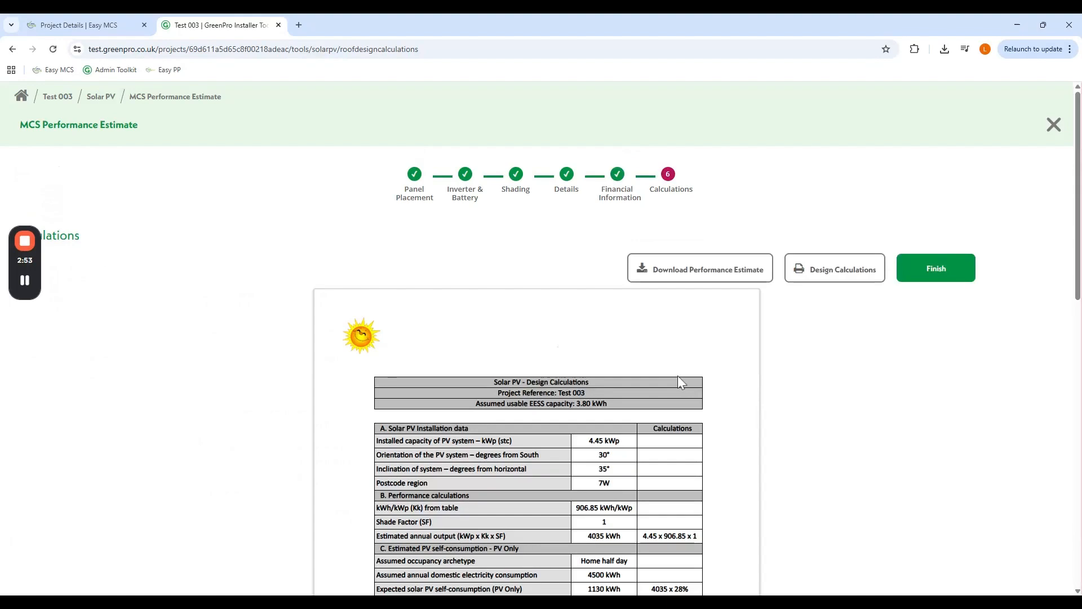
scroll(713, 386, "down", 10)
scroll(716, 388, "up", 10)
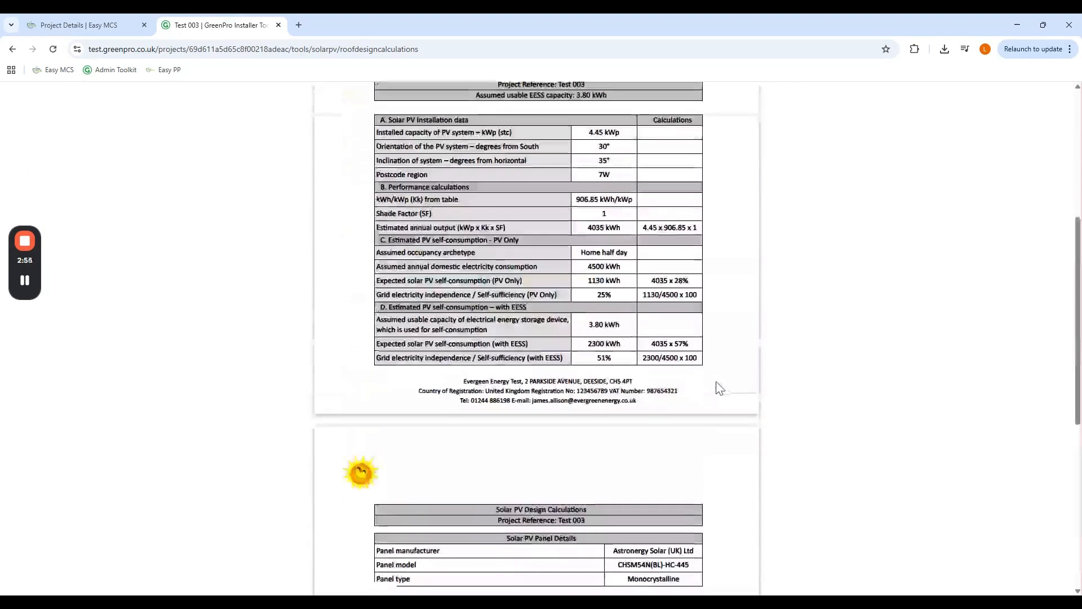
left_click(940, 270)
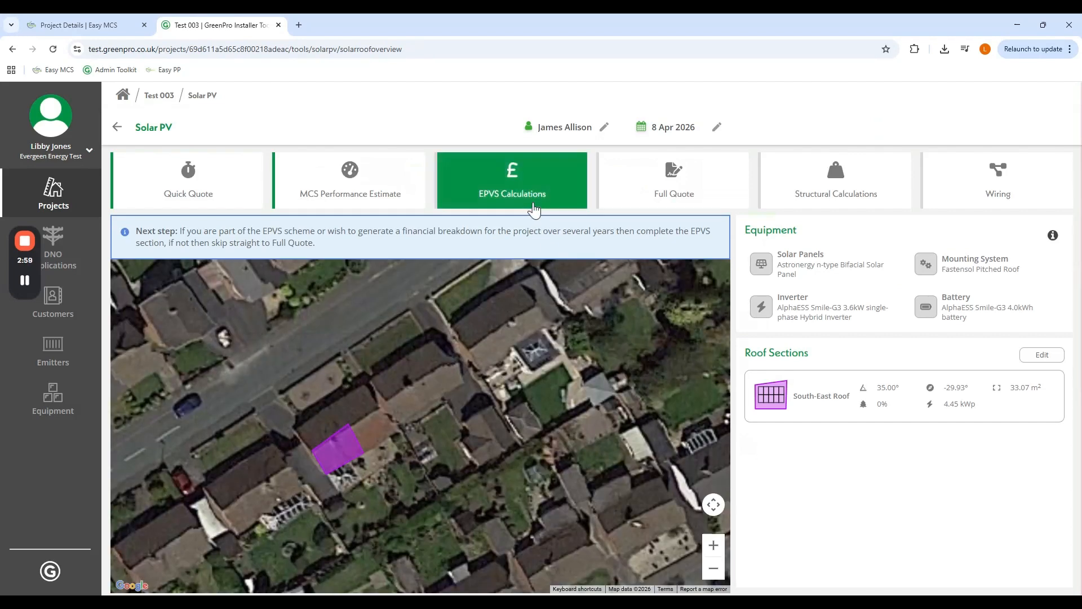
- In the Full Quote, replace the zero Cost Parts with 10000
left_click(653, 179)
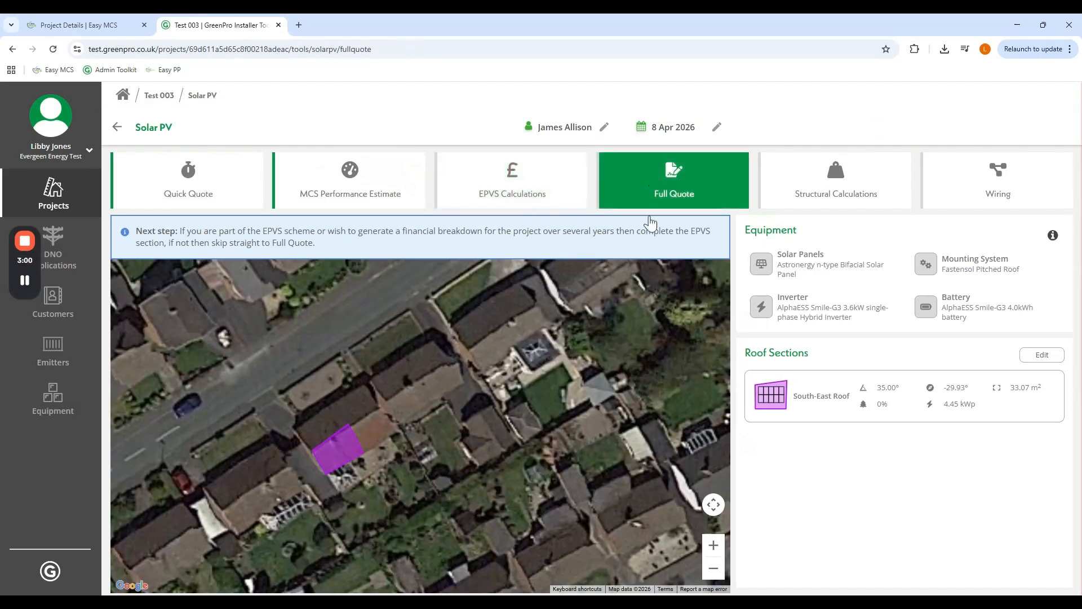
scroll(505, 381, "down", 10)
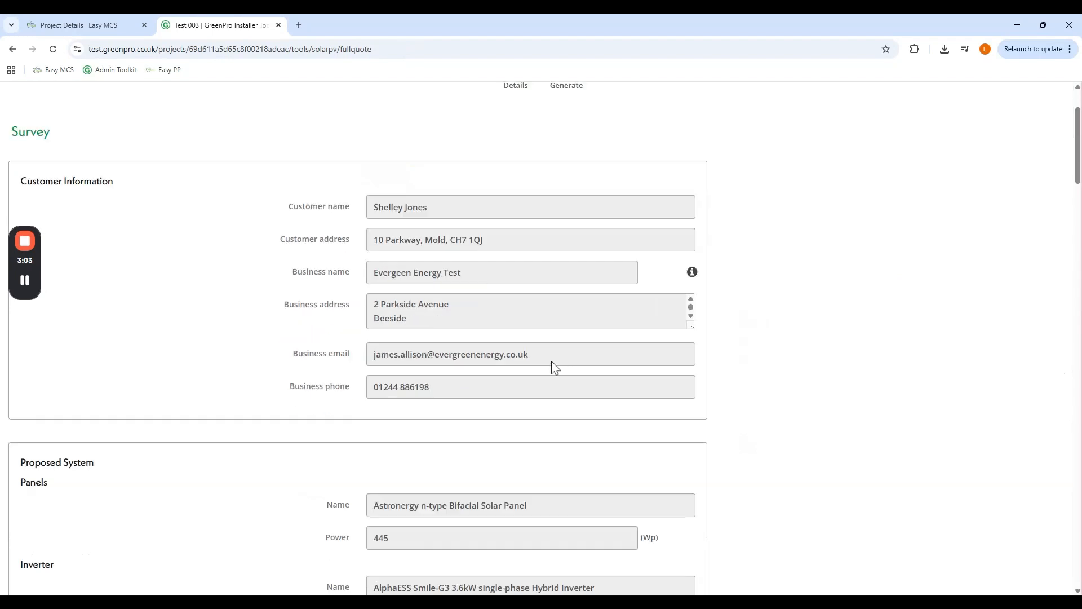
scroll(562, 231, "up", 3)
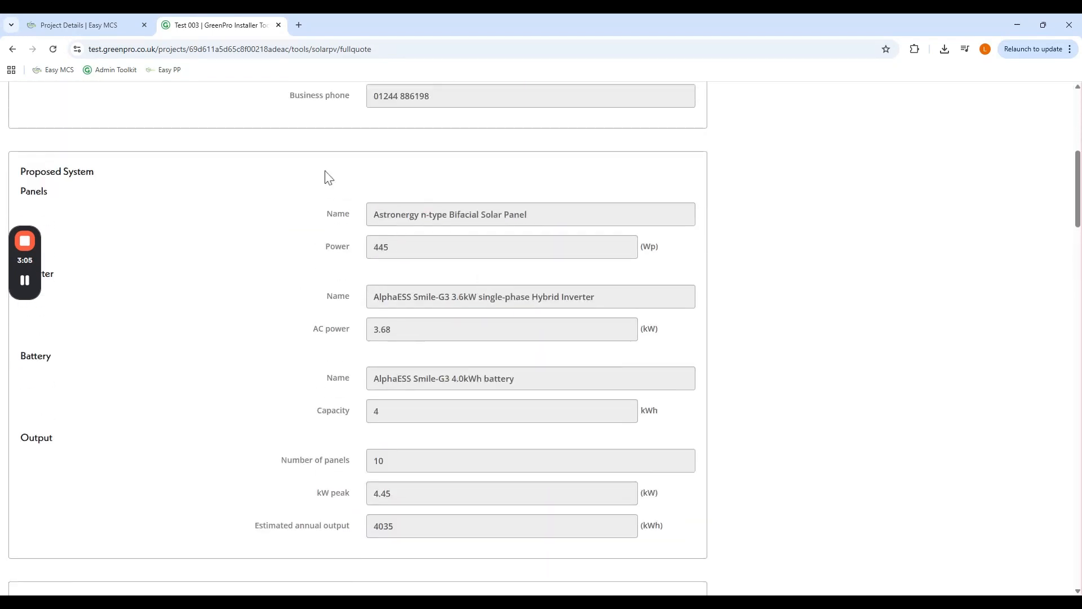
scroll(577, 406, "down", 3)
scroll(705, 365, "down", 3)
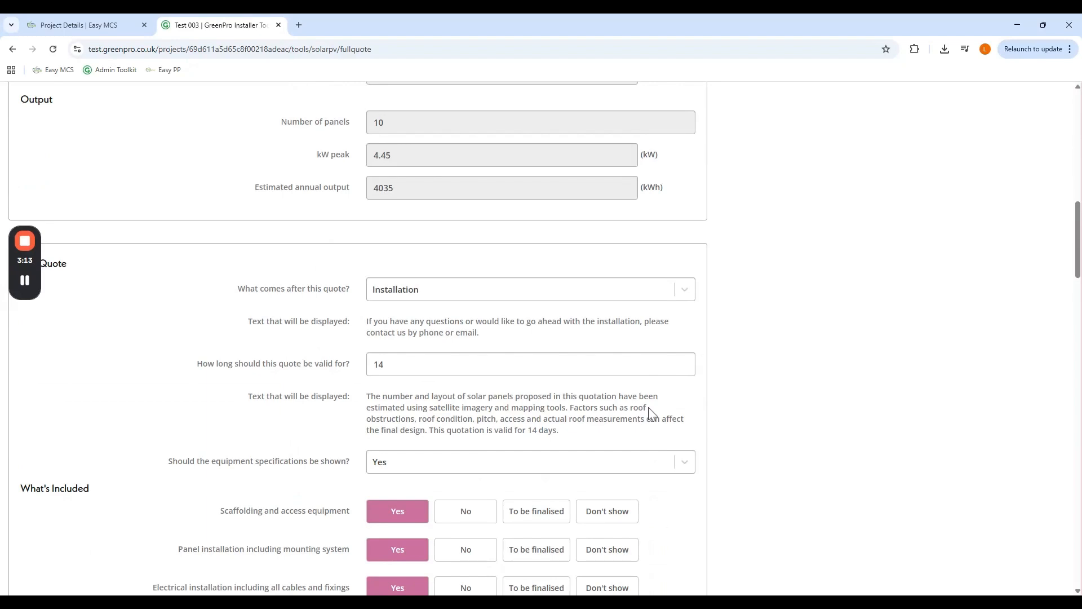
scroll(591, 389, "down", 4)
scroll(591, 389, "down", 13)
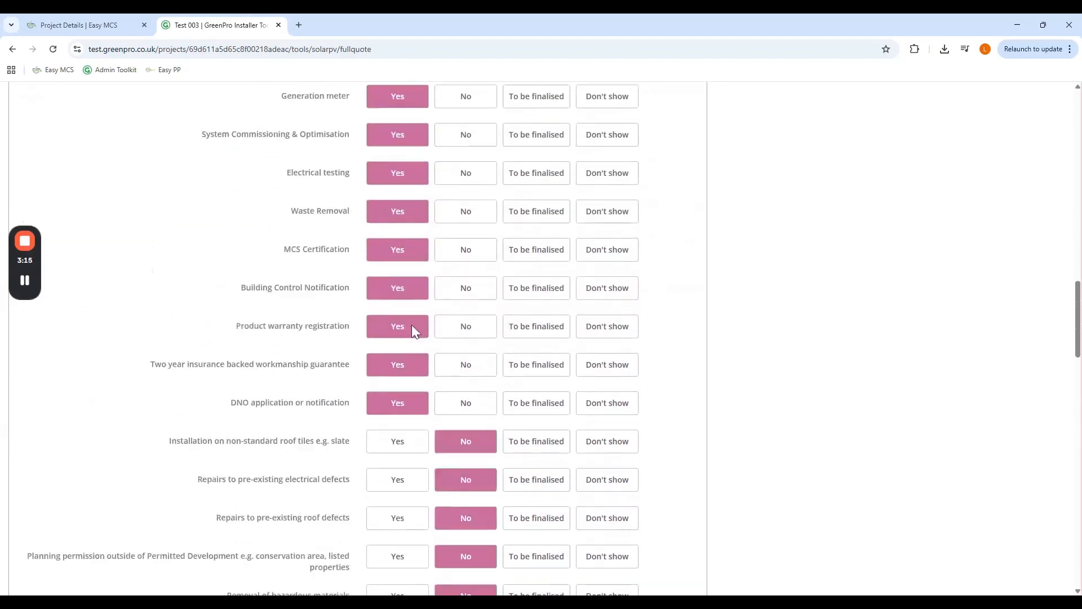
left_click(357, 317)
left_click_drag(354, 314, 358, 314)
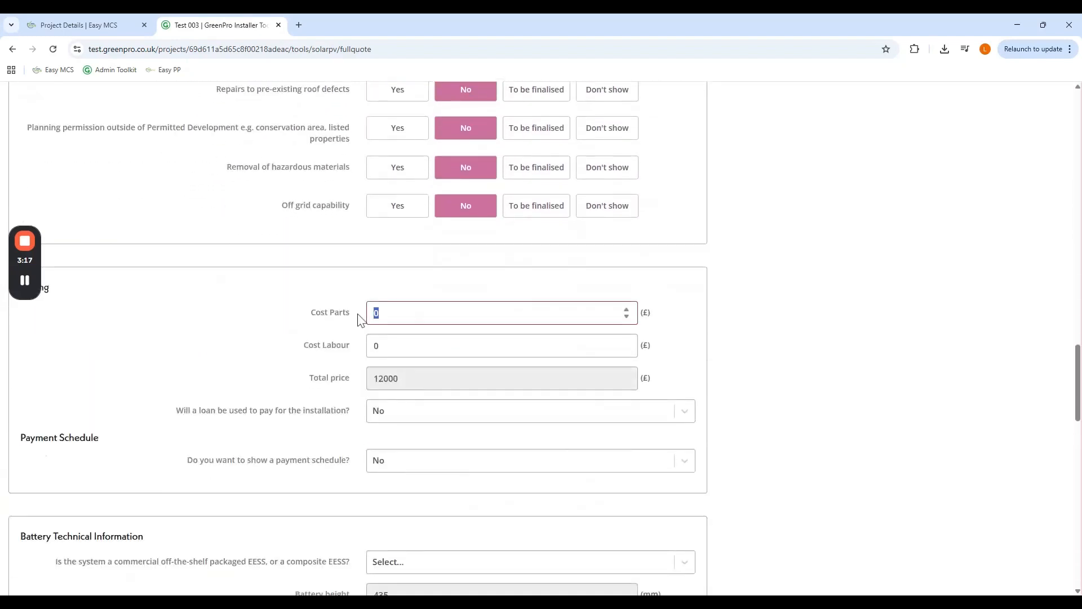
type("10000")
left_click(851, 445)
- Mark the battery system as Off-the-shelf, AC Coupled, with no in-situ inverter
scroll(800, 395, "down", 3)
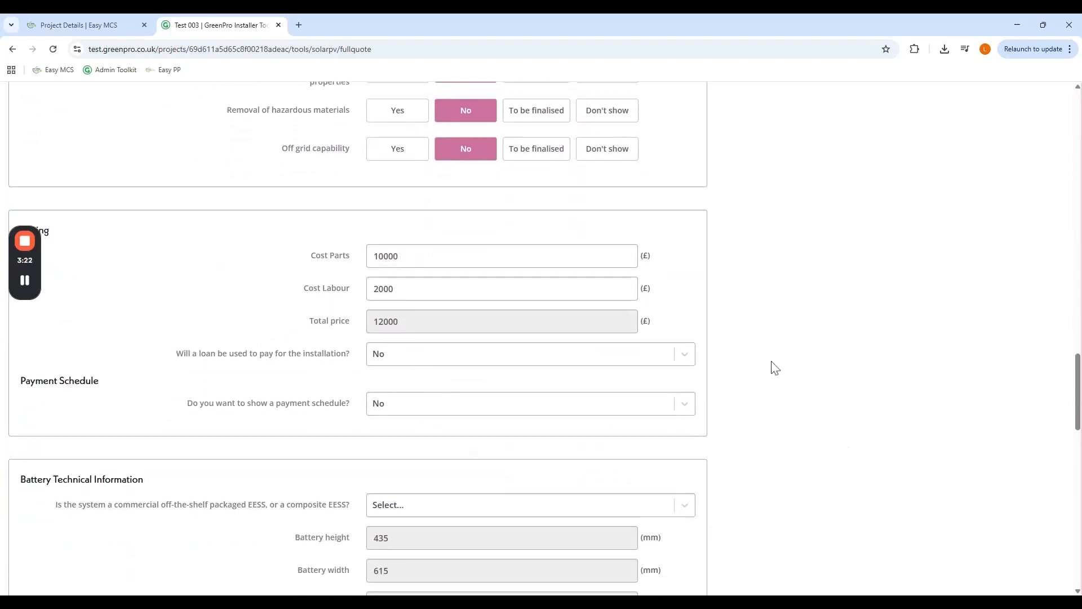
scroll(391, 373, "down", 1)
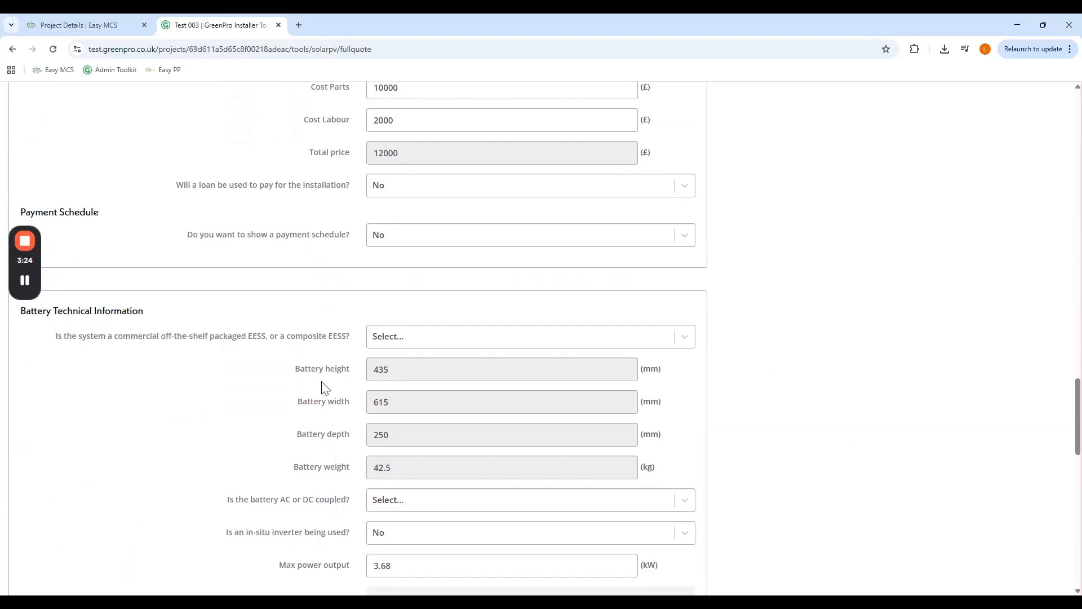
left_click(449, 337)
left_click(427, 377)
scroll(746, 336, "down", 4)
left_click(431, 280)
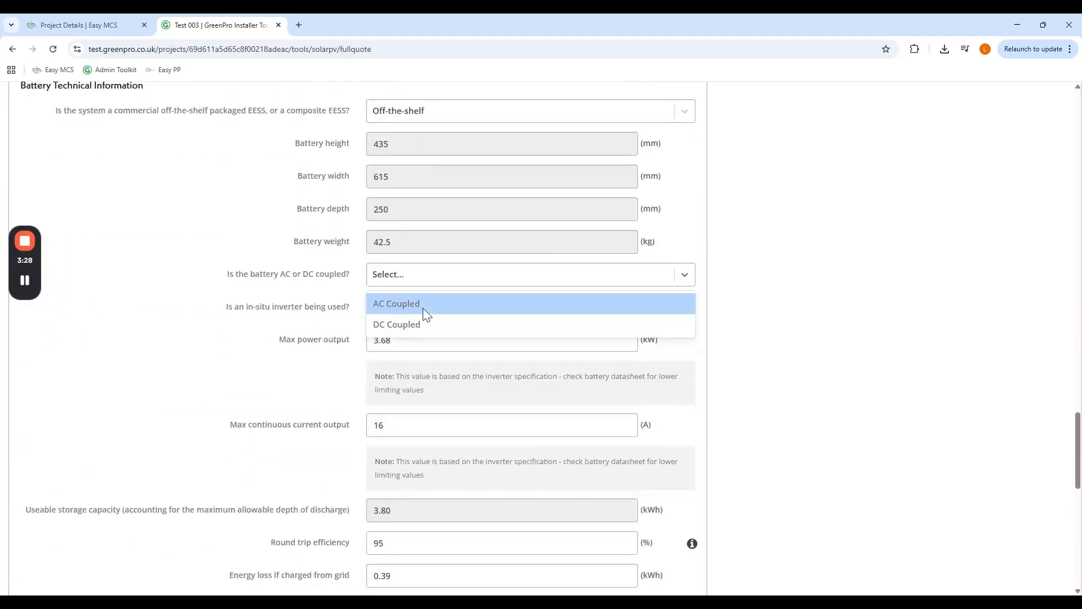
left_click(426, 309)
left_click(424, 321)
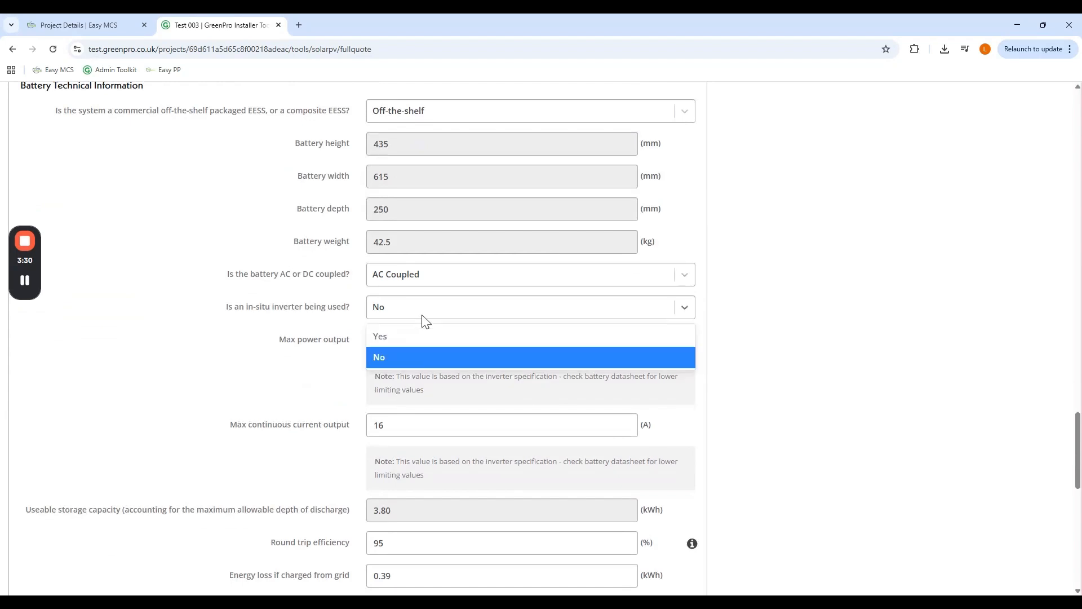
left_click(427, 363)
- Set battery module cost 6000, EESS Class 2, and Screen as state-of-health indication
scroll(632, 361, "down", 4)
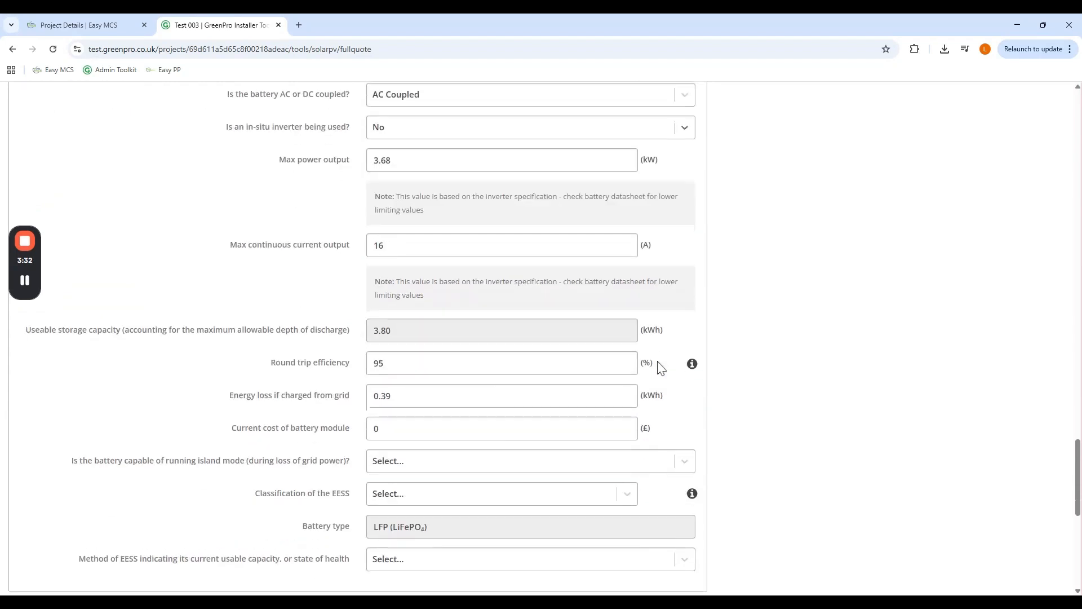
scroll(422, 373, "down", 1)
left_click(318, 329)
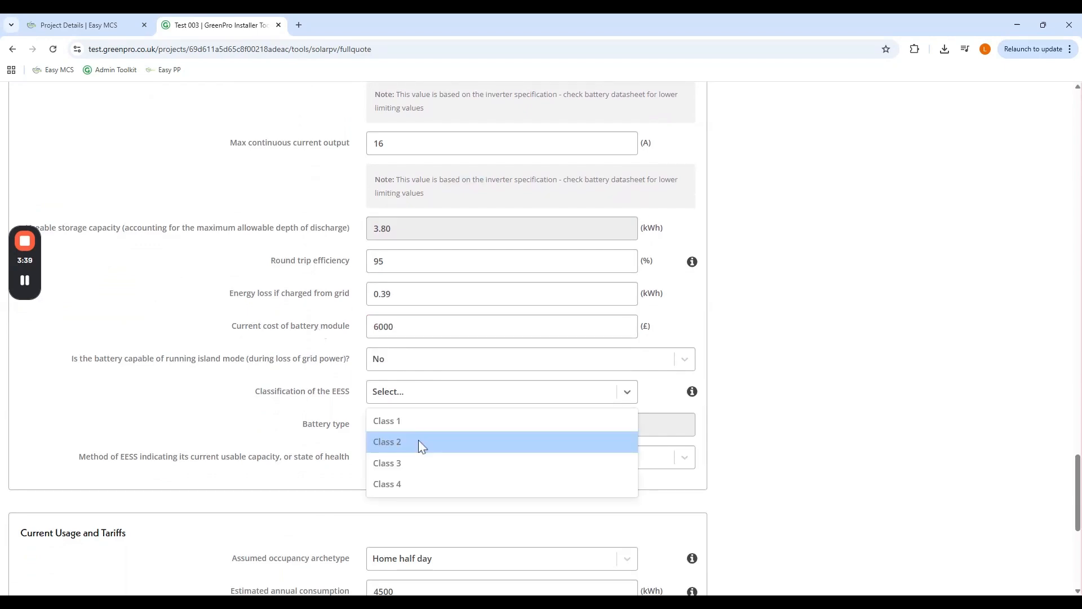
left_click(418, 441)
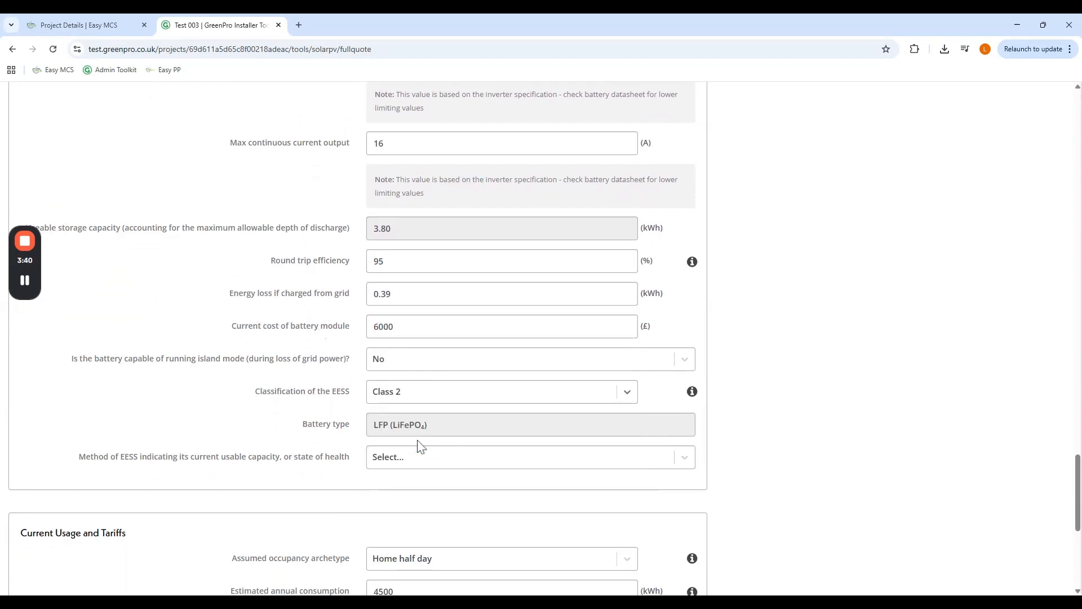
left_click(442, 461)
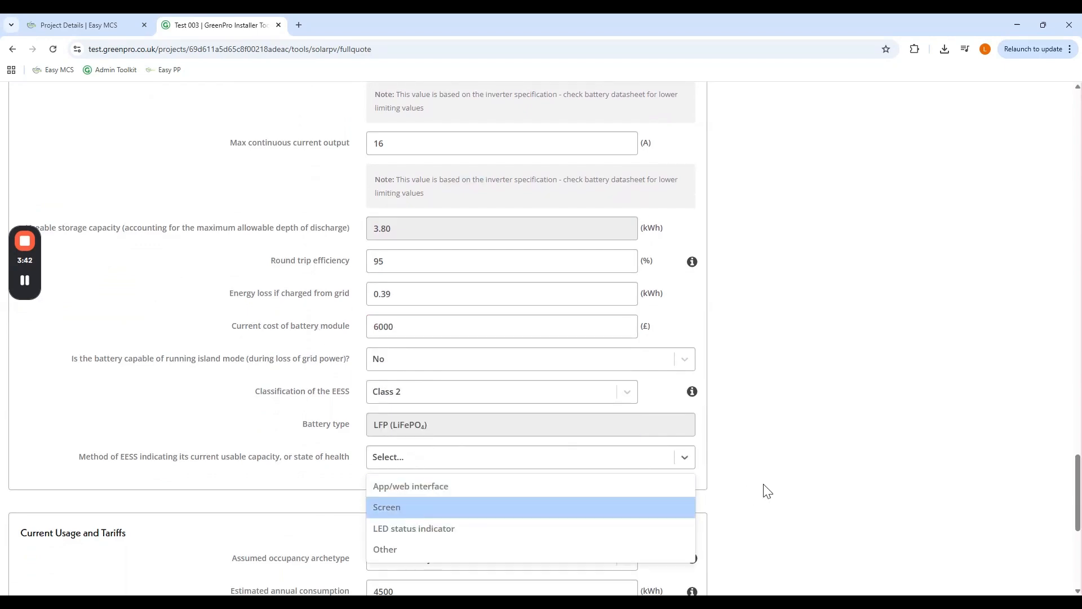
key("Return")
scroll(817, 434, "down", 6)
scroll(819, 430, "down", 1)
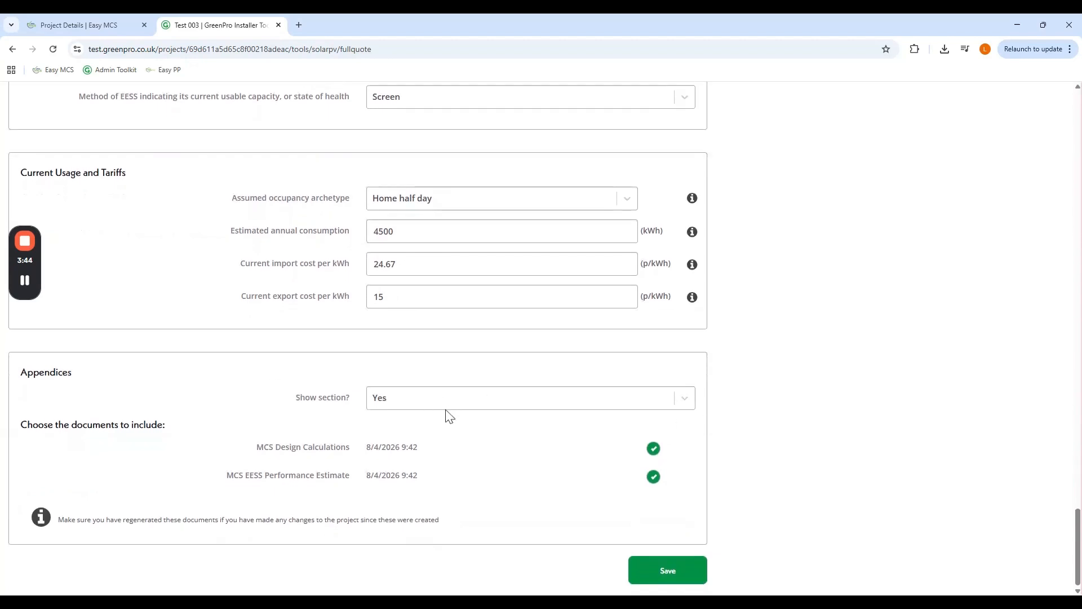
- Generate the Full Quote, download it, and finish
left_click(667, 570)
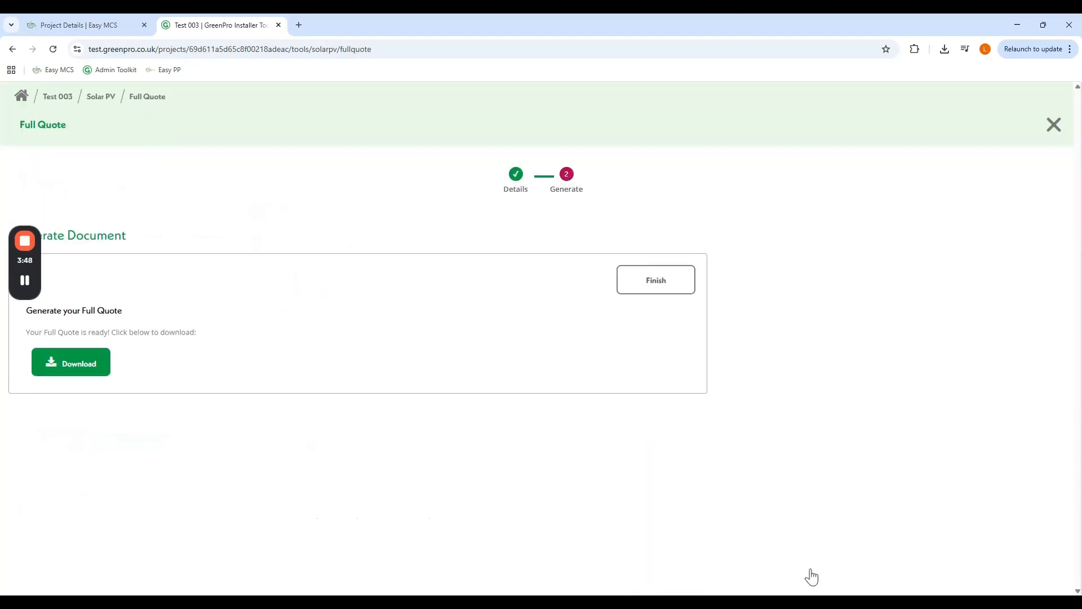
left_click(75, 372)
left_click(637, 285)
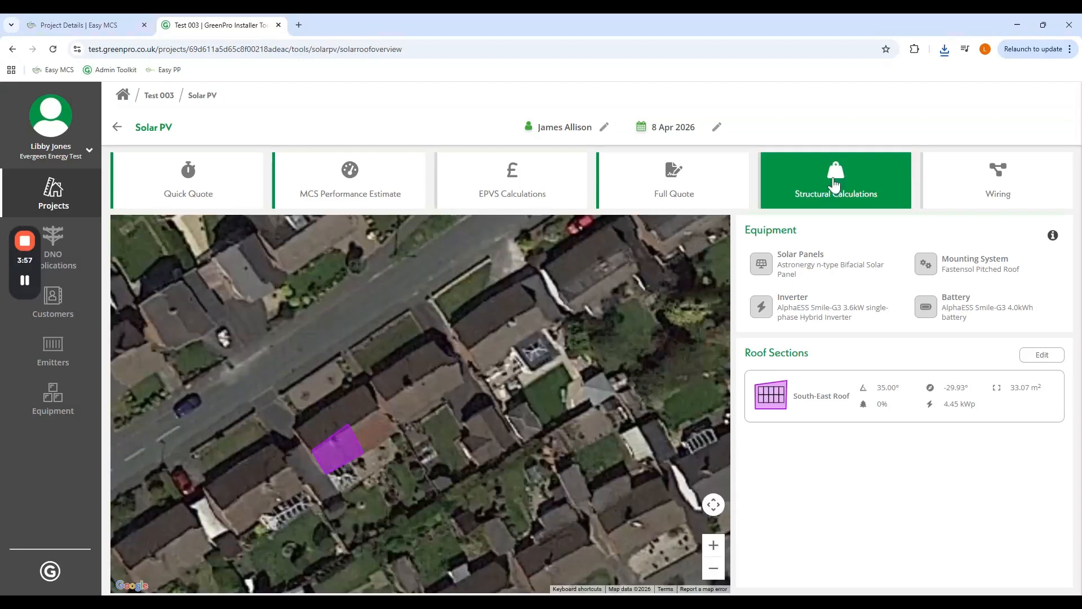
- Start Structural Calculations with Timber Trussed Rafters roof construction
left_click(835, 181)
left_click(363, 315)
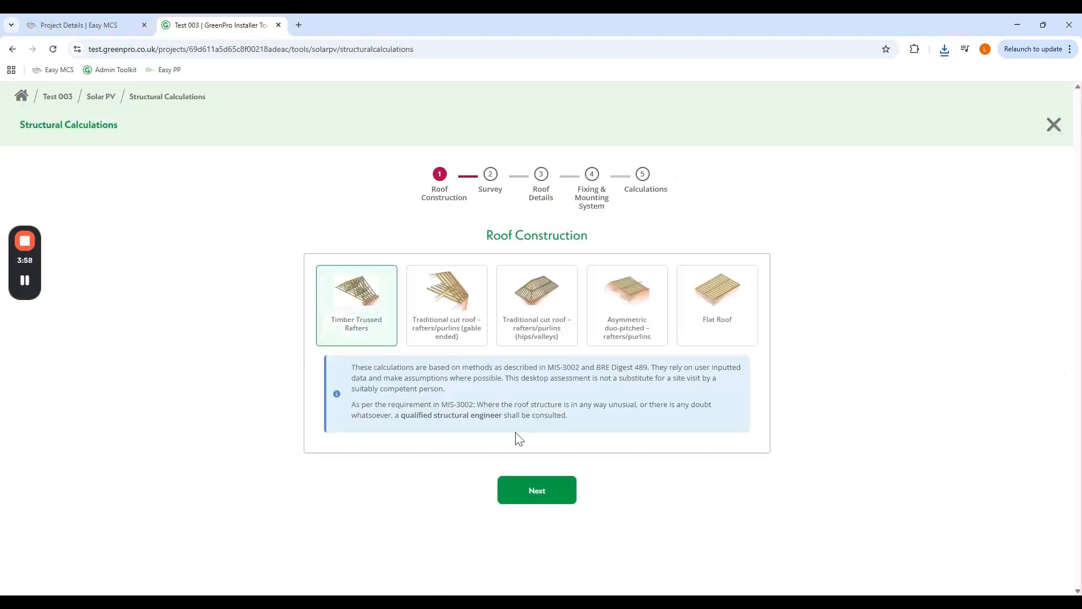
left_click(555, 494)
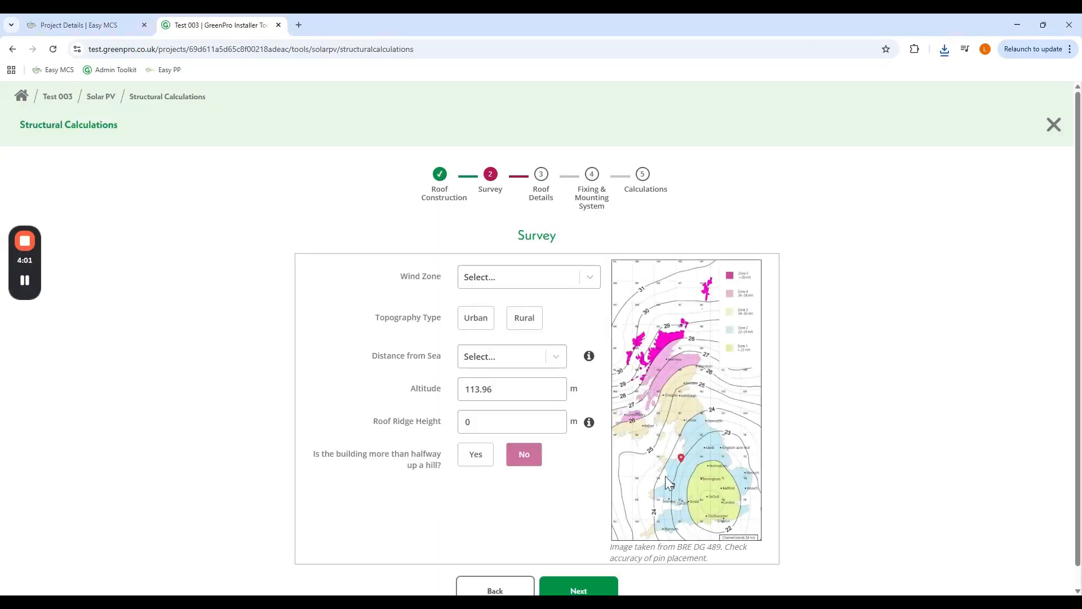
- Enter survey details: wind Zone 2, Rural topography, 2km - 20km from sea, 8 m ridge height
left_click(594, 286)
left_click(514, 325)
left_click(522, 326)
left_click(562, 366)
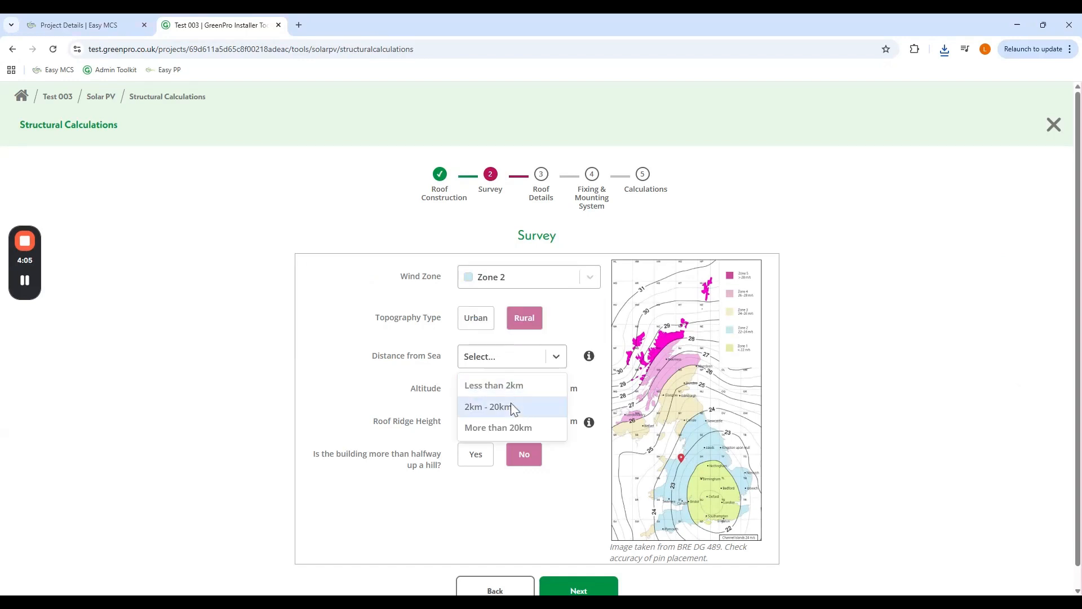
left_click(549, 407)
left_click(588, 424)
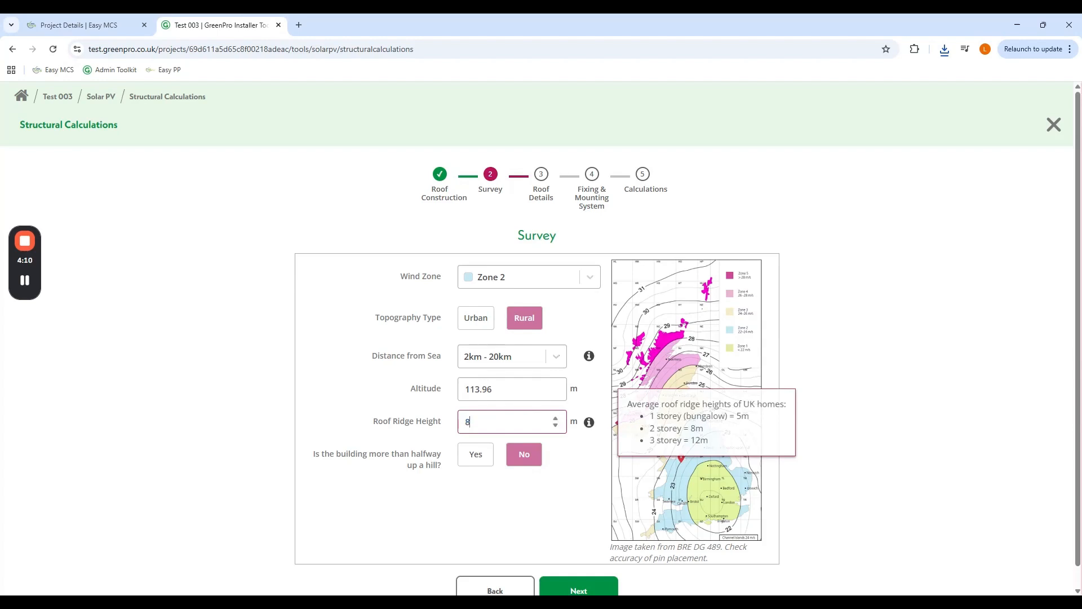
left_click(503, 508)
scroll(563, 445, "down", 1)
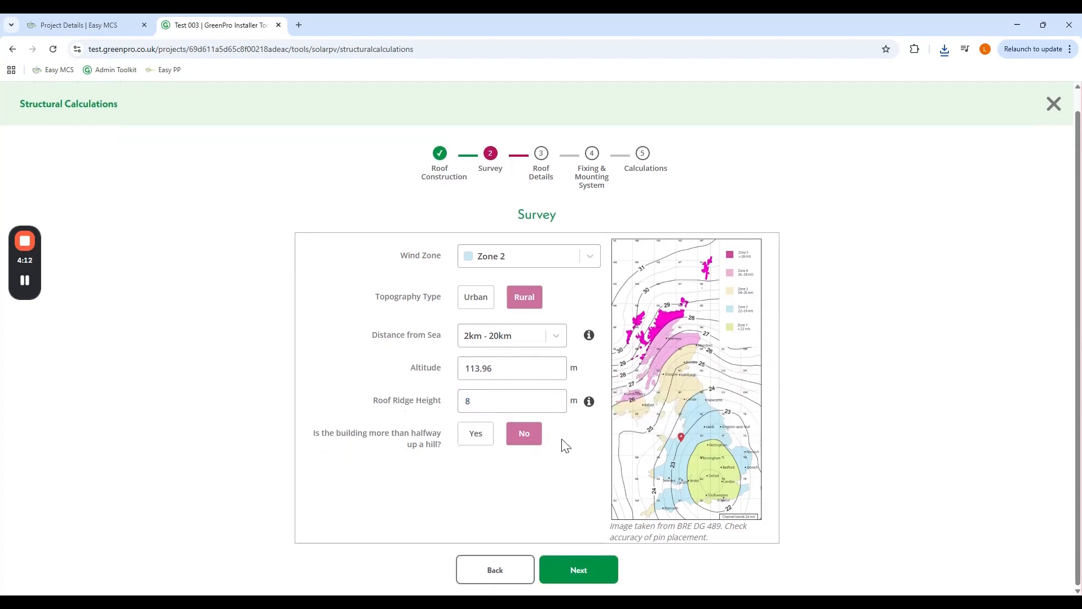
left_click(578, 561)
- Set Horizontal mounting and a Duo Pitch roof section, then proceed through fixing and mounting
scroll(648, 334, "down", 2)
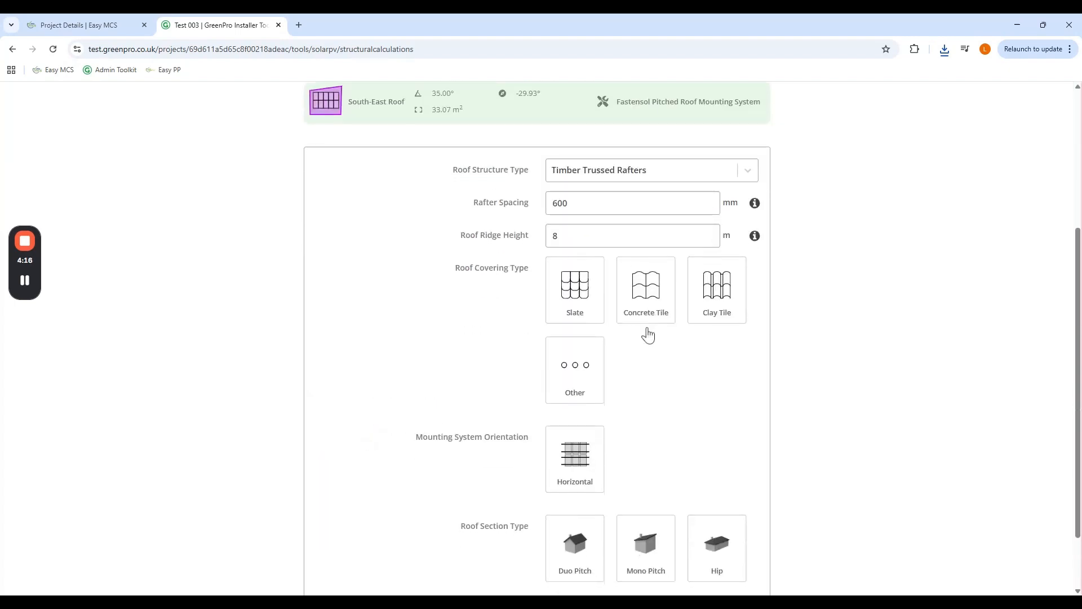
scroll(768, 360, "down", 2)
left_click(584, 379)
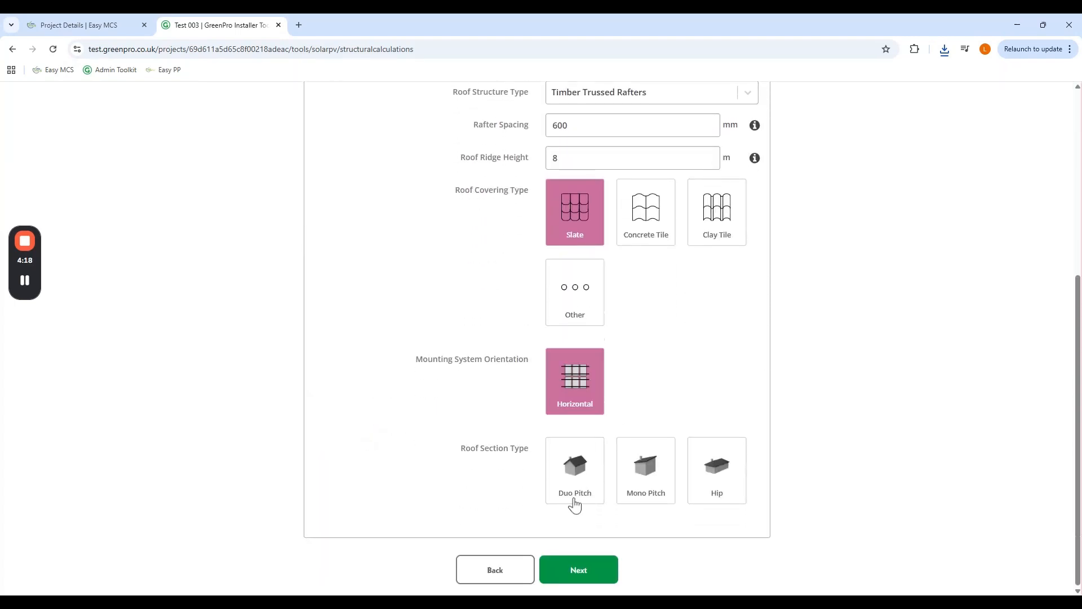
left_click(575, 504)
left_click(578, 569)
scroll(863, 417, "down", 3)
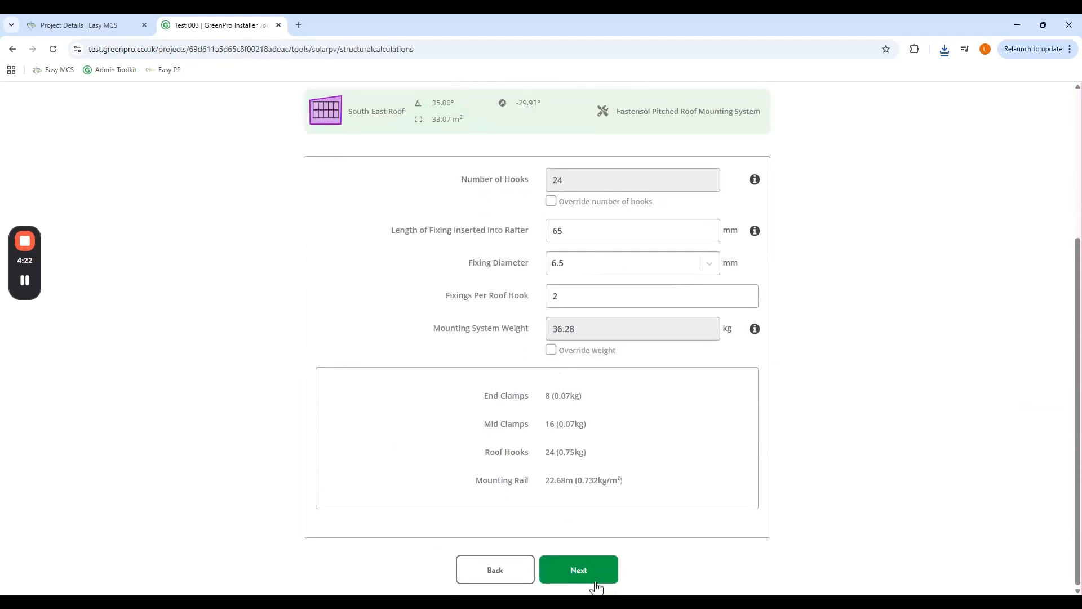
left_click(579, 569)
- Generate the structural calculations report showing a Pass, and finish
scroll(808, 444, "down", 1)
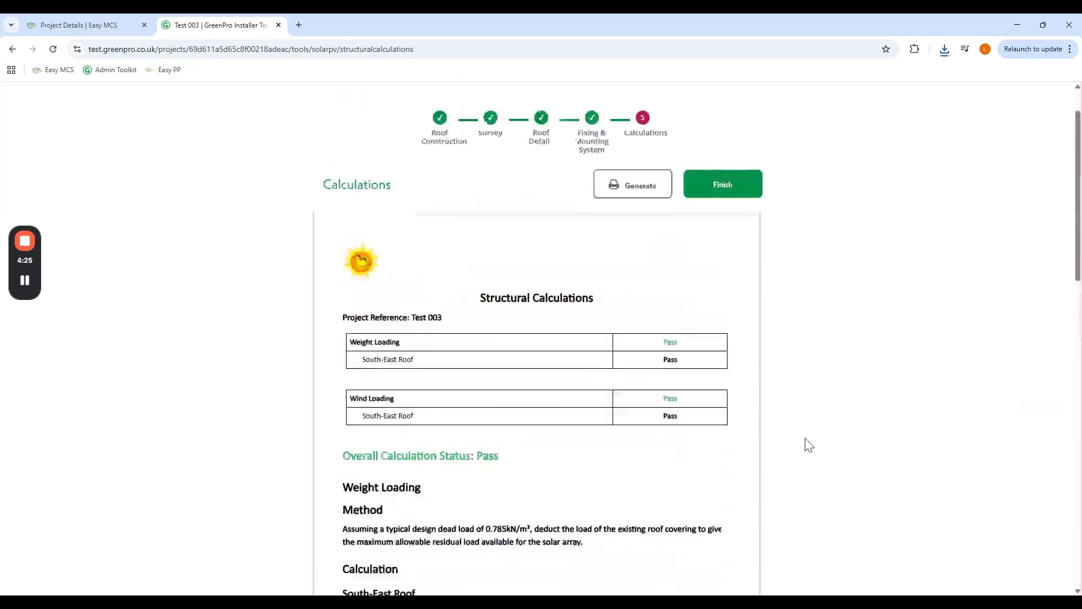
scroll(809, 445, "up", 1)
left_click(653, 248)
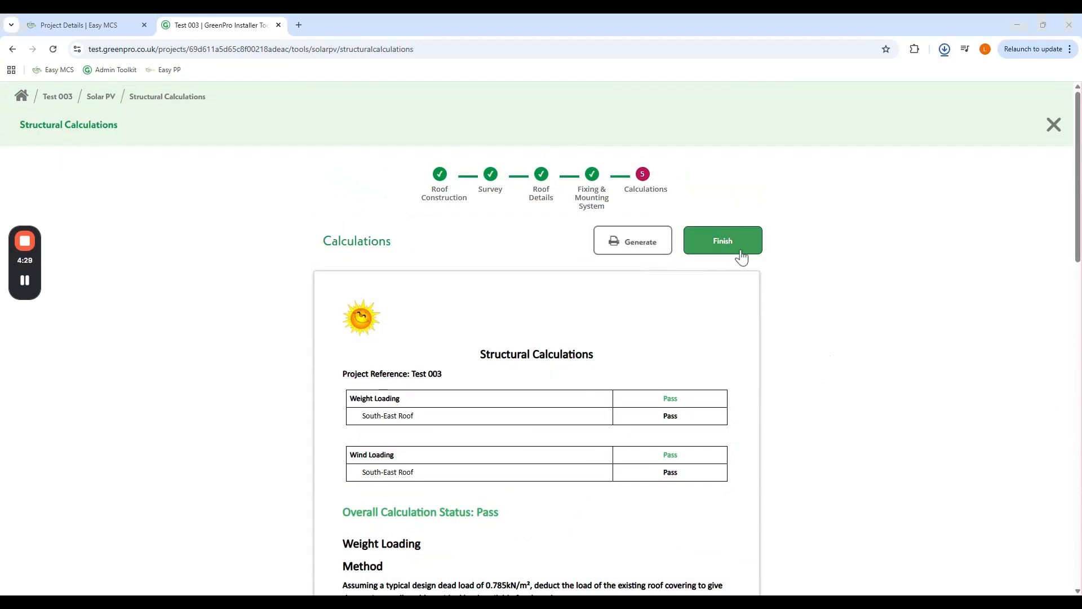
left_click(723, 241)
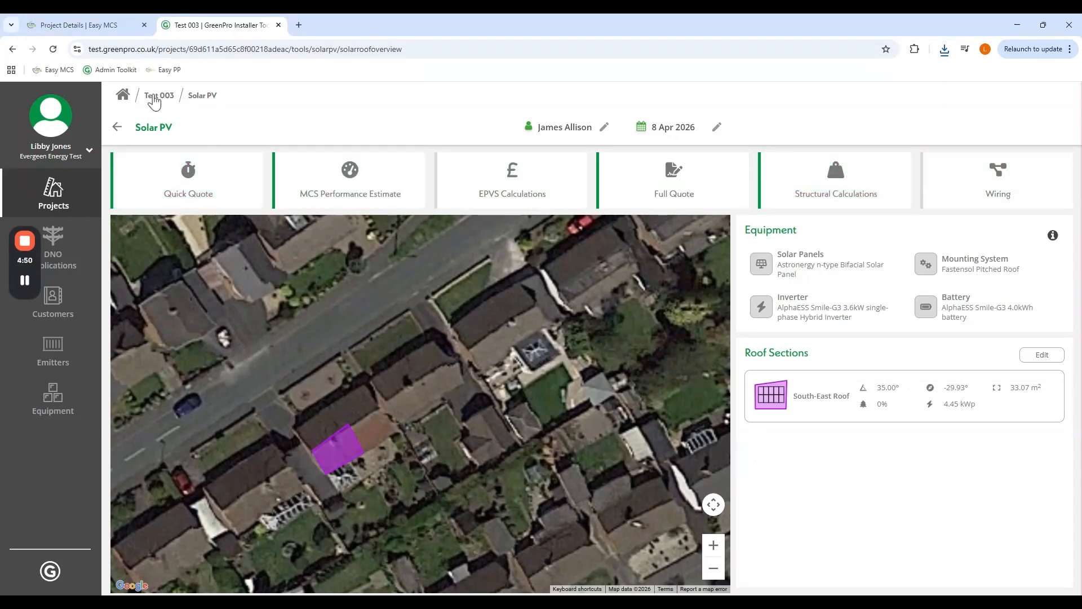
- Return to the Easy MCS Project Details tab for Test 003
left_click(107, 26)
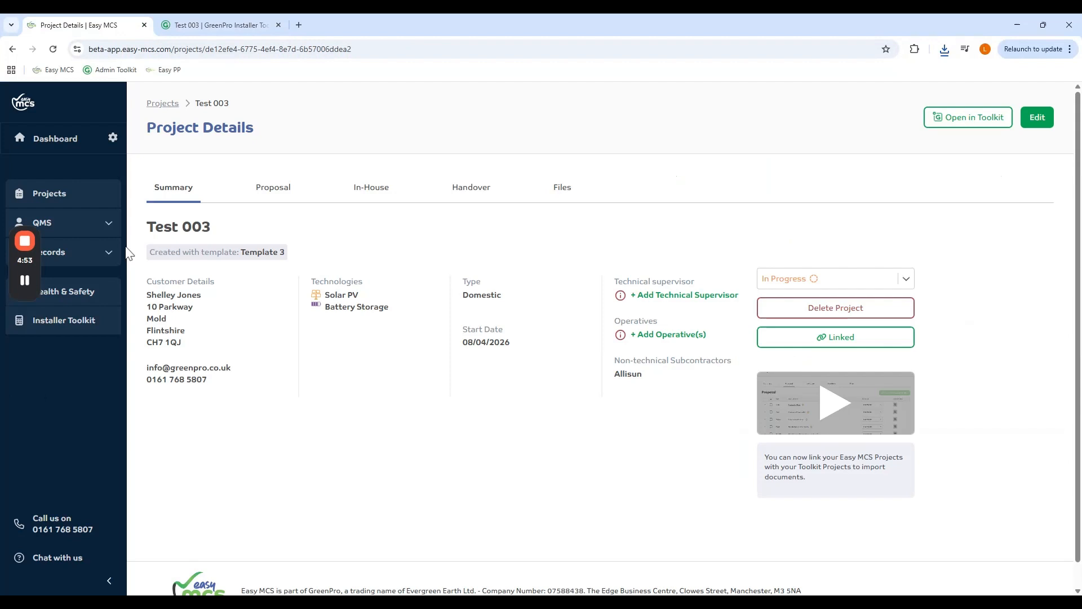
- Reload the project and check the F72 quotation and F71 performance estimate files under Proposal
left_click(53, 49)
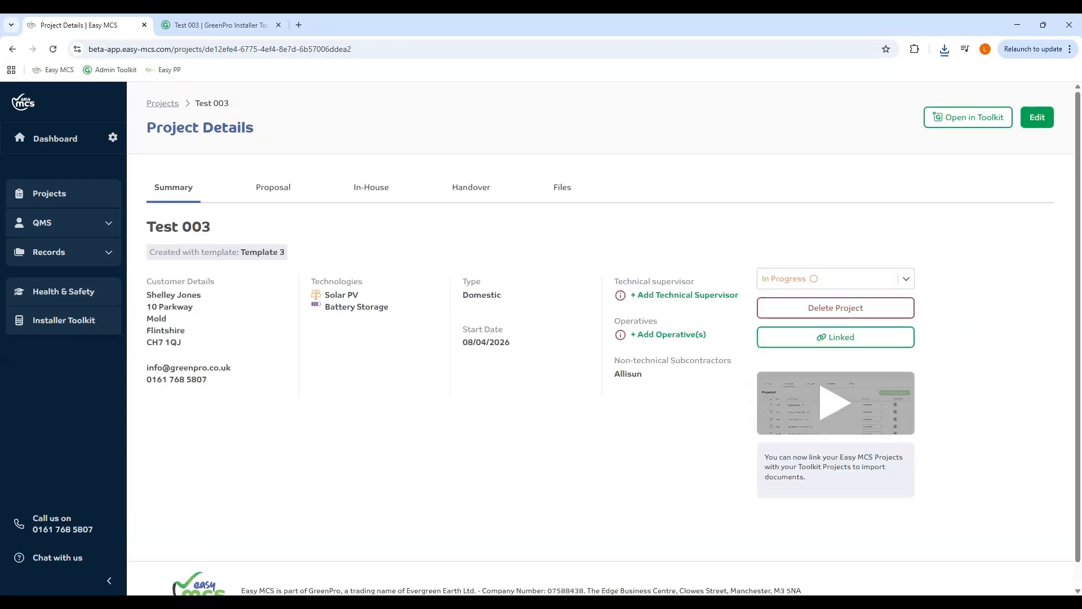
left_click(266, 198)
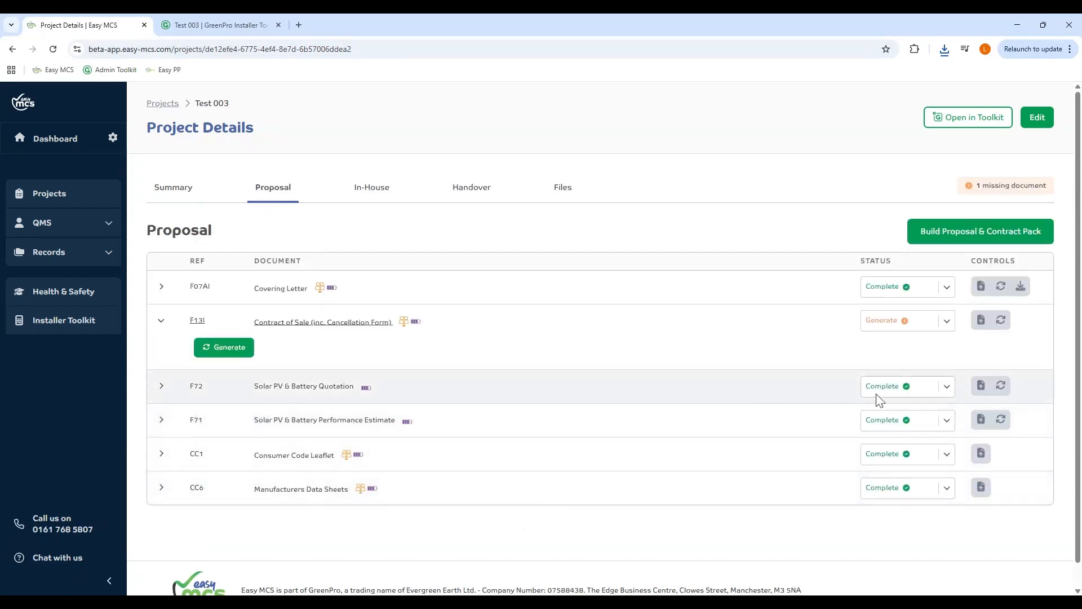
left_click(162, 388)
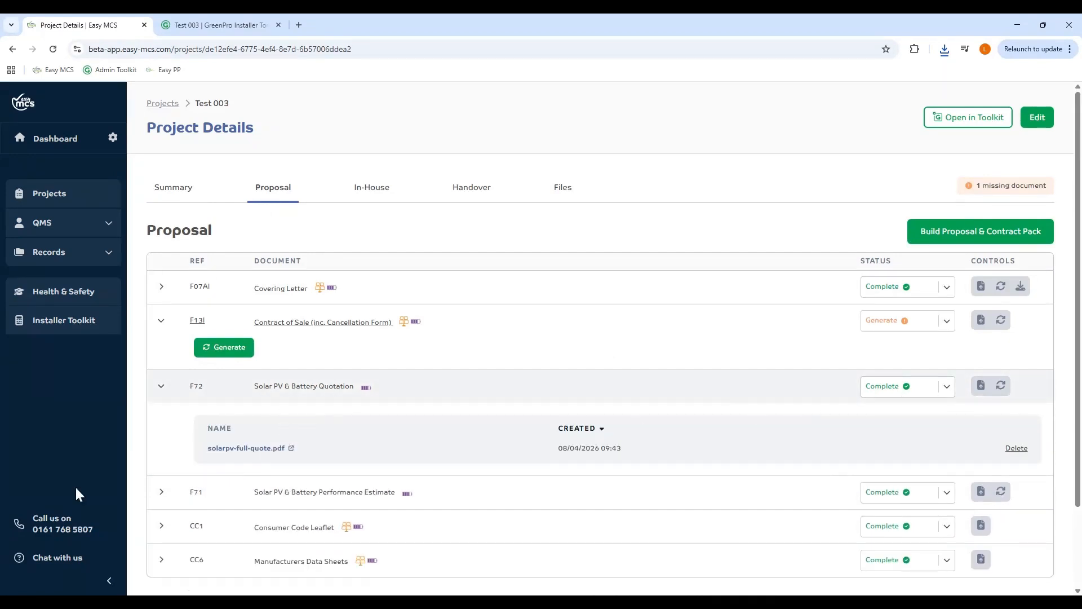
left_click(165, 493)
scroll(330, 550, "down", 2)
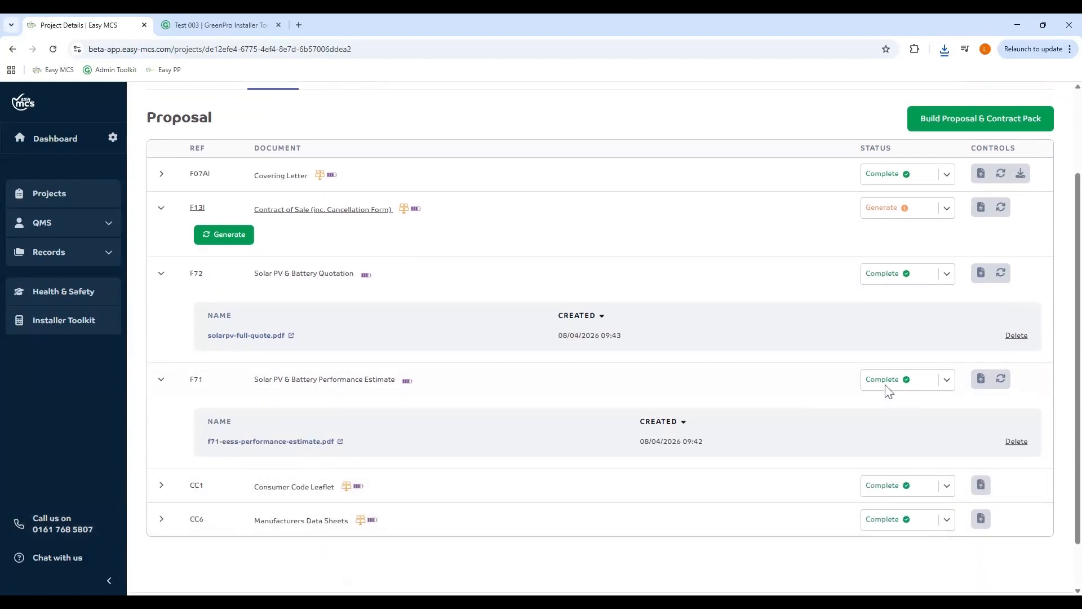
left_click(161, 273)
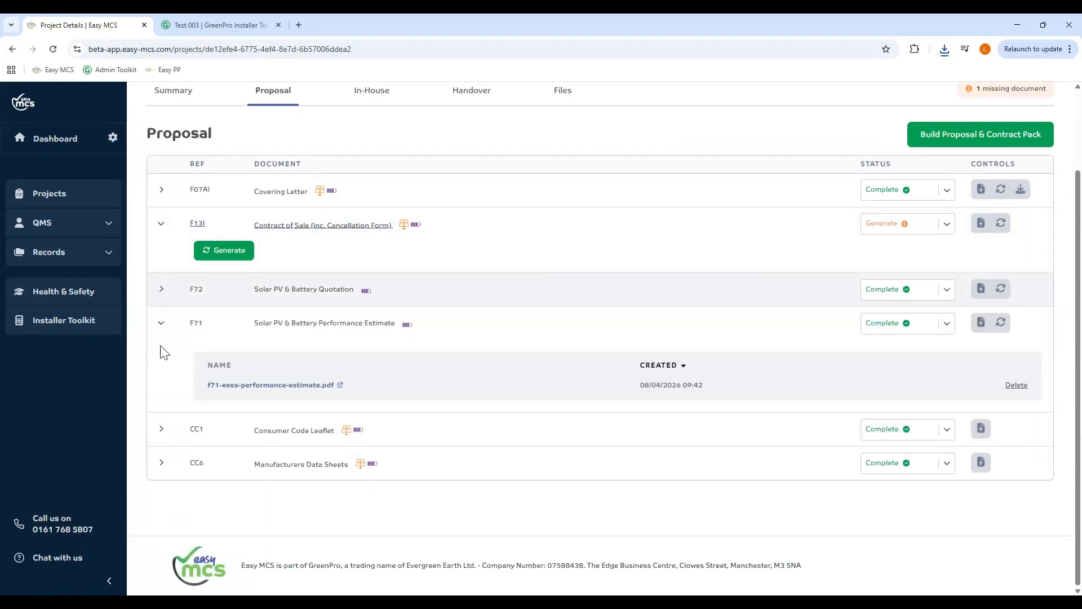
left_click(161, 324)
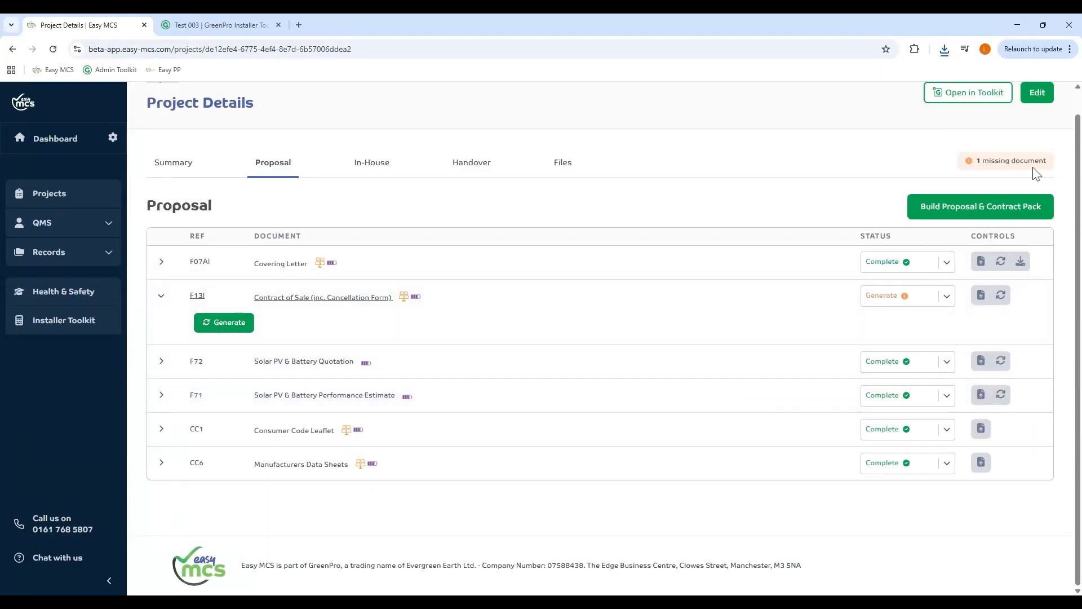
left_click_drag(978, 166, 1051, 165)
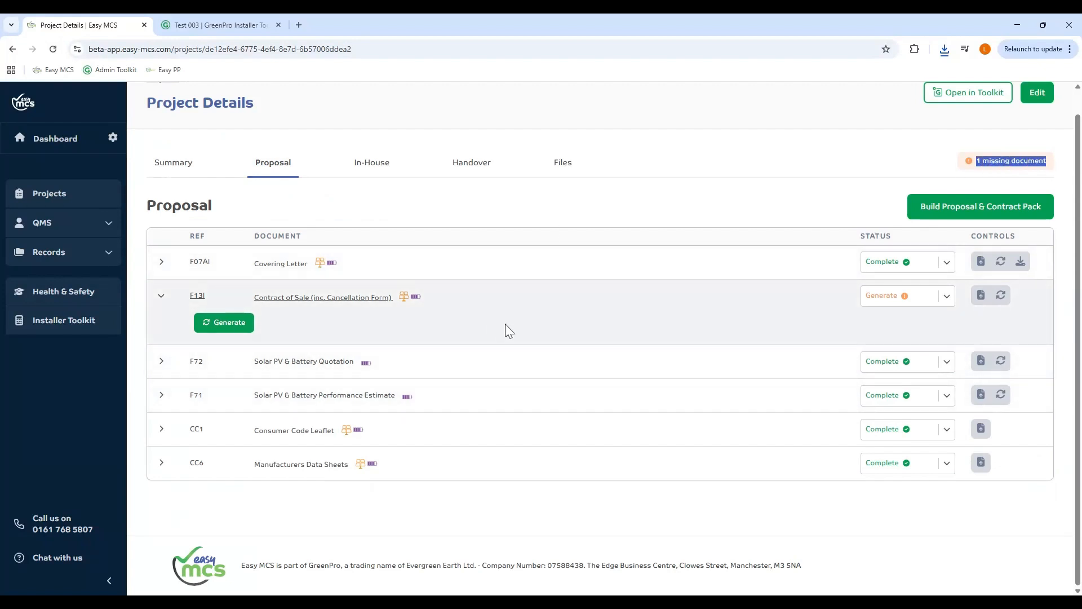
left_click(534, 332)
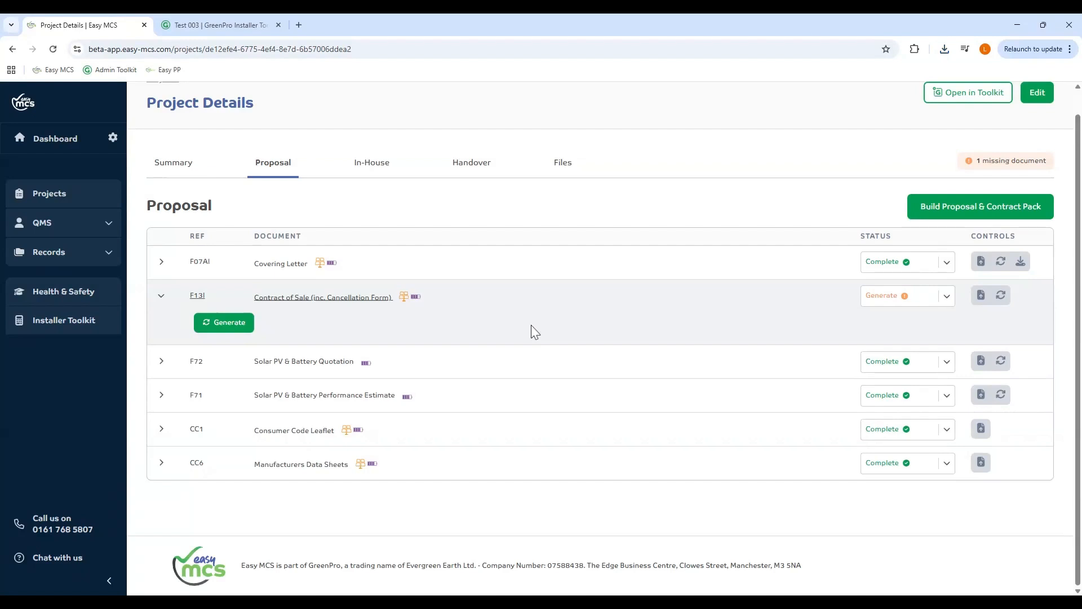
- Under In-House documents, confirm CC2 has the structural calculations PDF attached
left_click(397, 179)
scroll(610, 307, "down", 3)
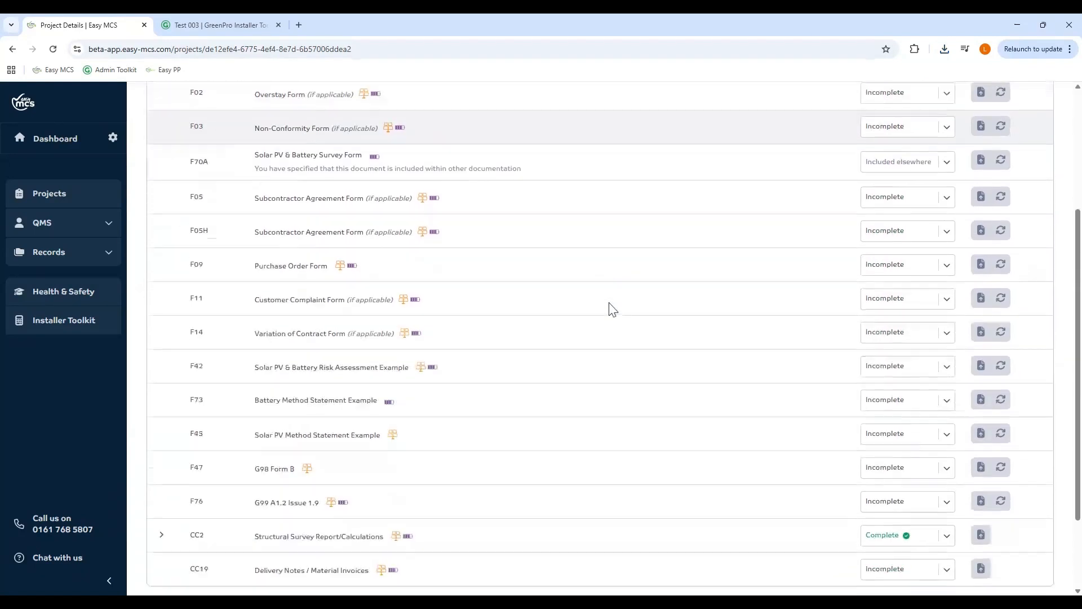
scroll(613, 309, "down", 1)
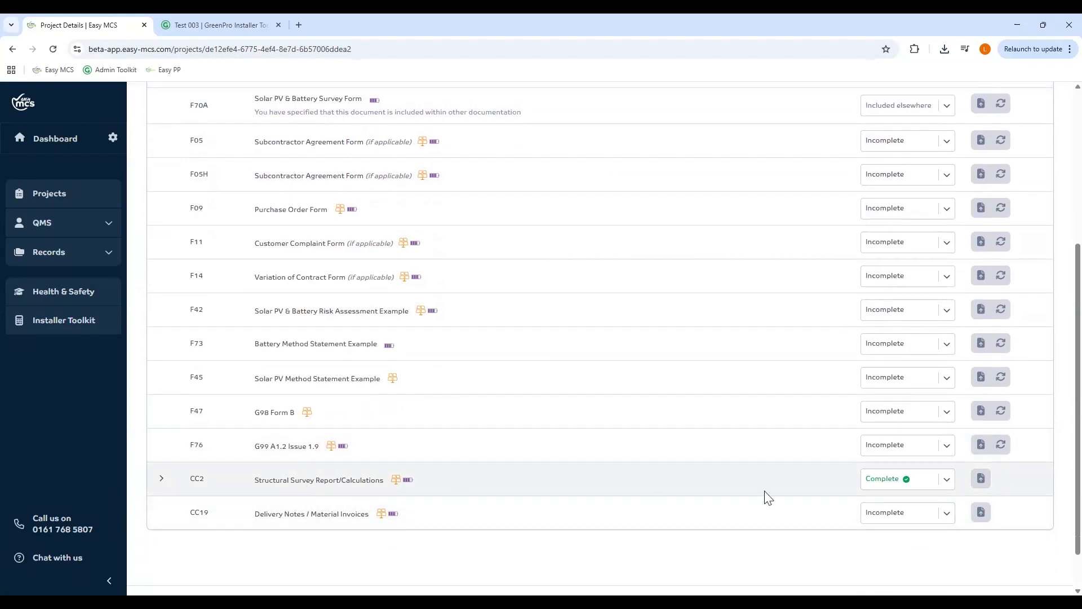
left_click(163, 480)
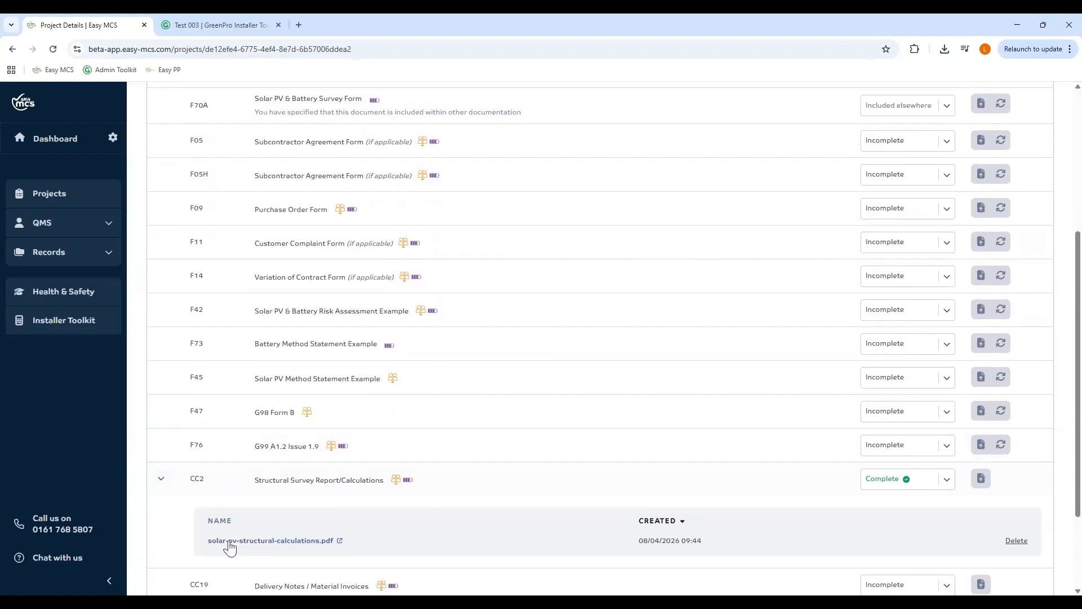
left_click(162, 481)
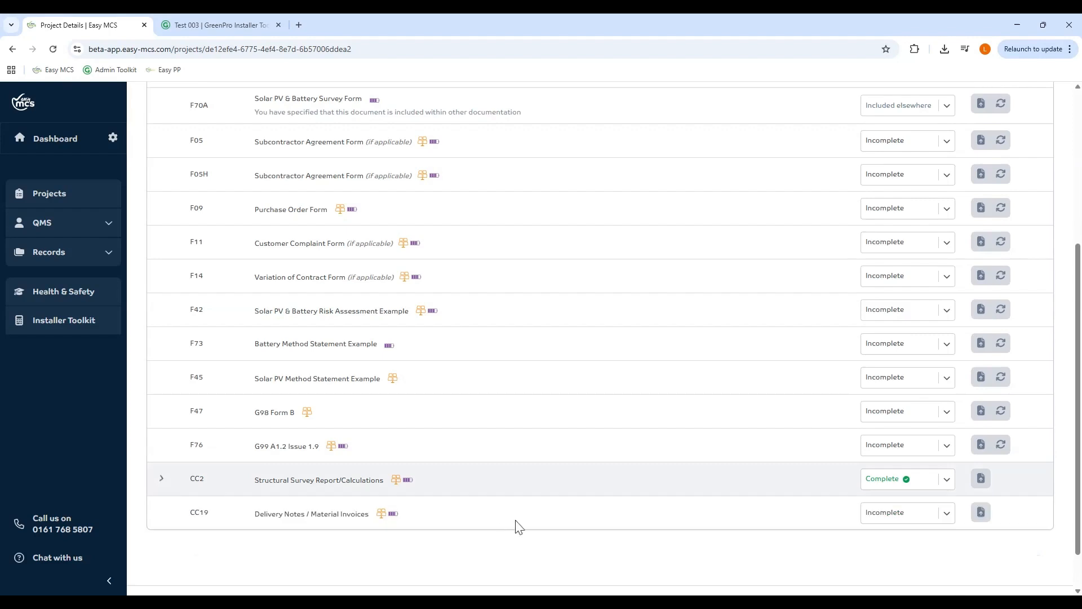
scroll(470, 235, "up", 5)
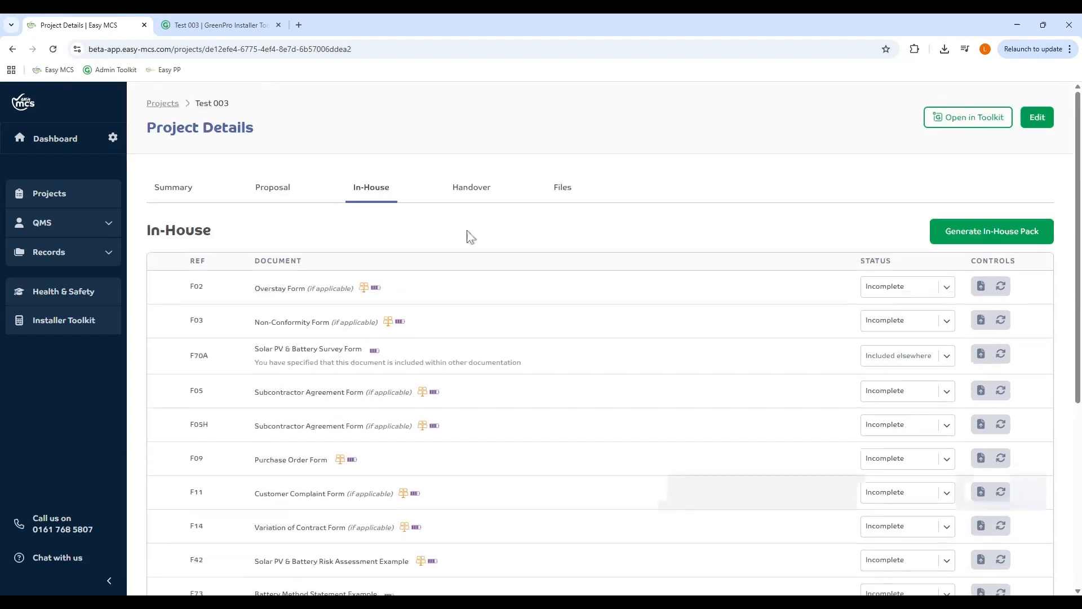
- Review Test 003's Handover documents list, briefly checking the GreenPro Solar PV overview
left_click(467, 189)
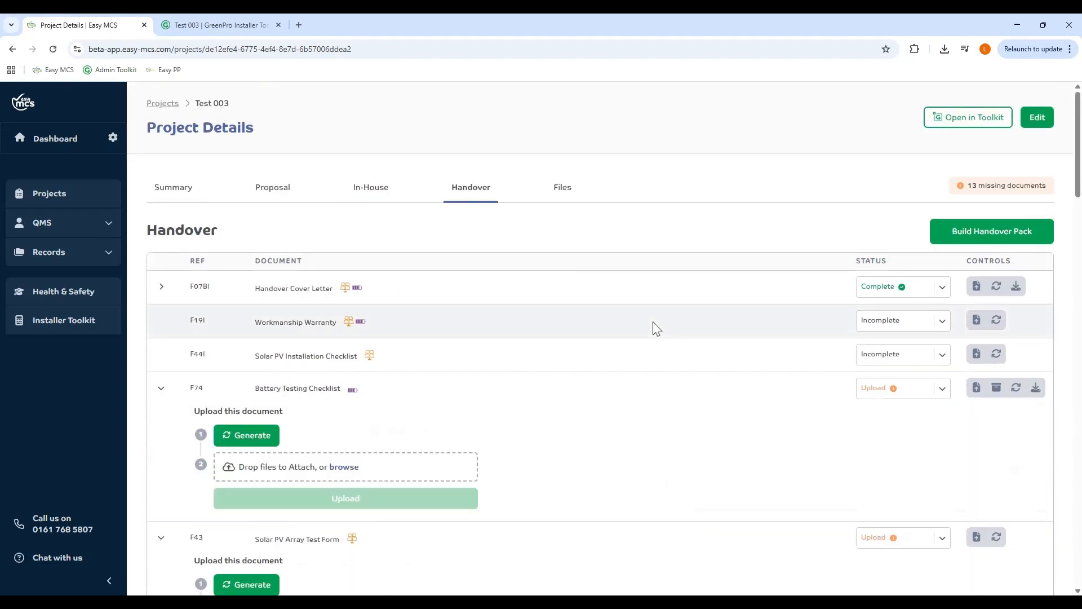
scroll(652, 327, "down", 10)
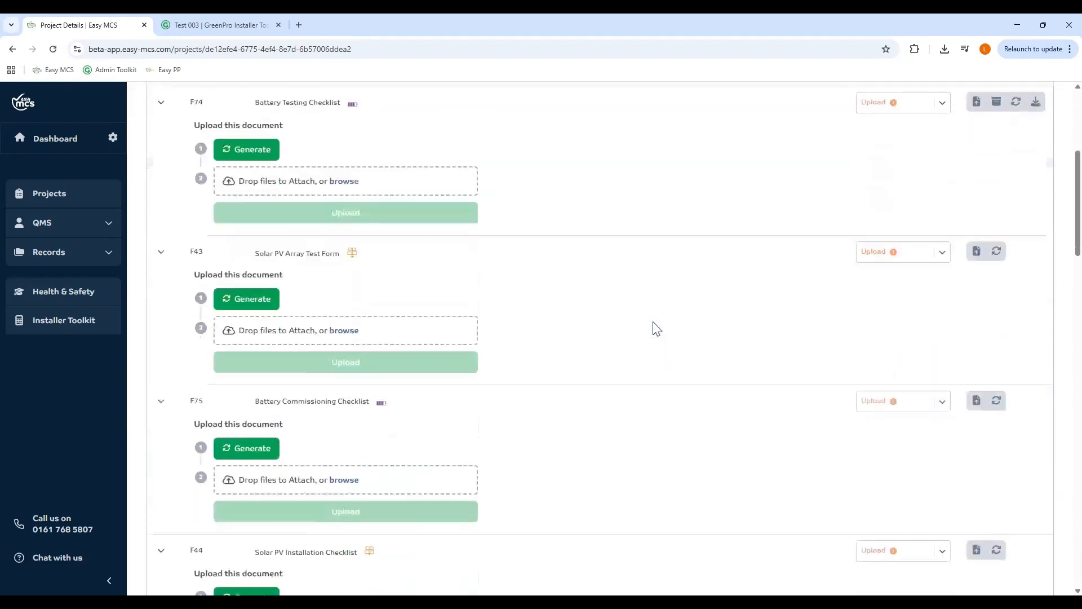
scroll(657, 329, "down", 10)
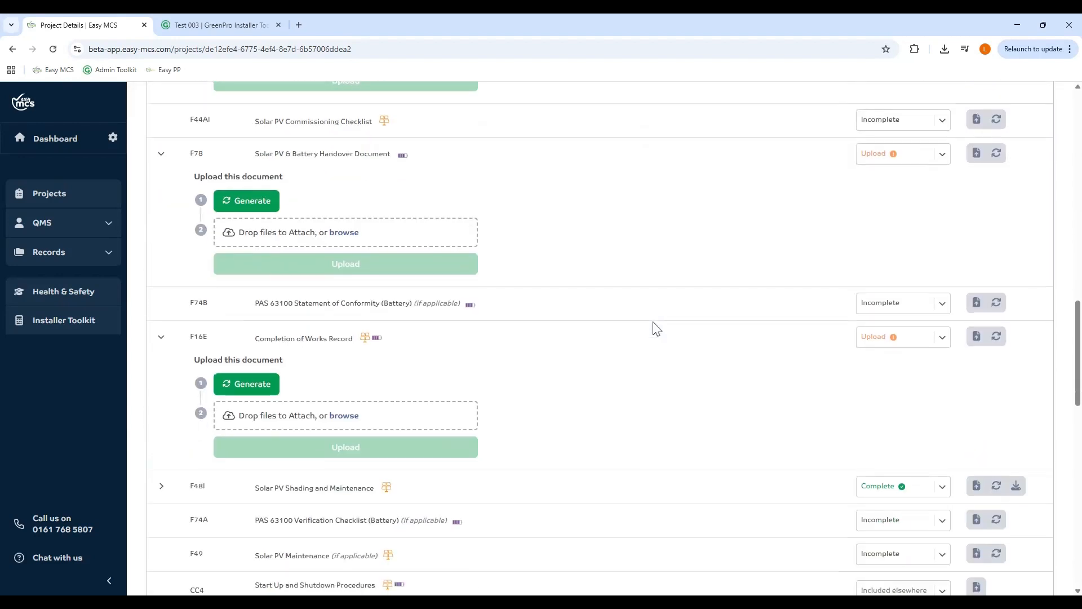
scroll(656, 329, "down", 2)
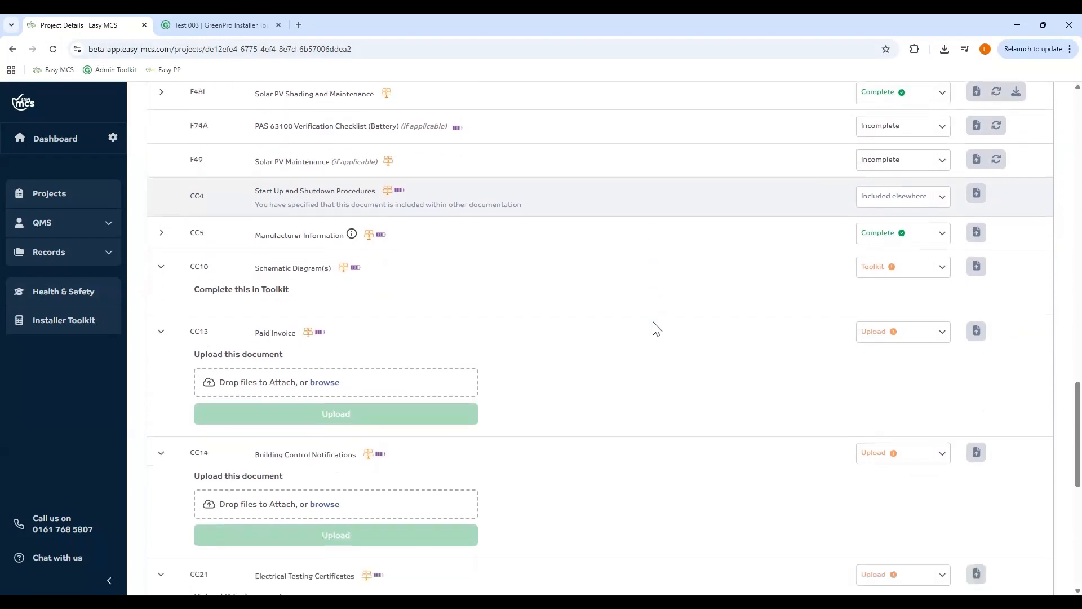
scroll(654, 327, "down", 1)
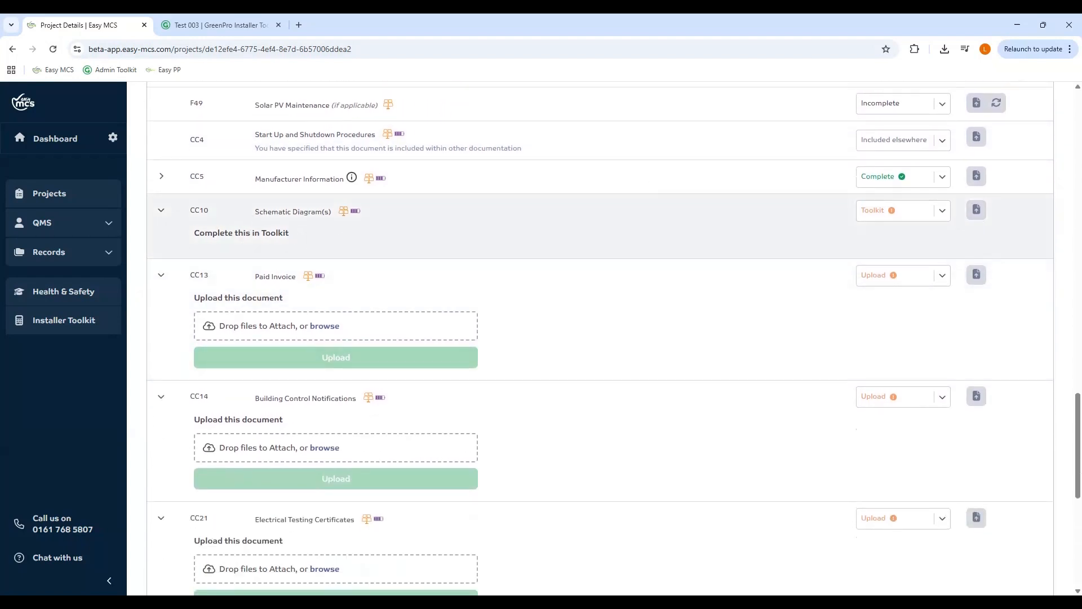
left_click(214, 27)
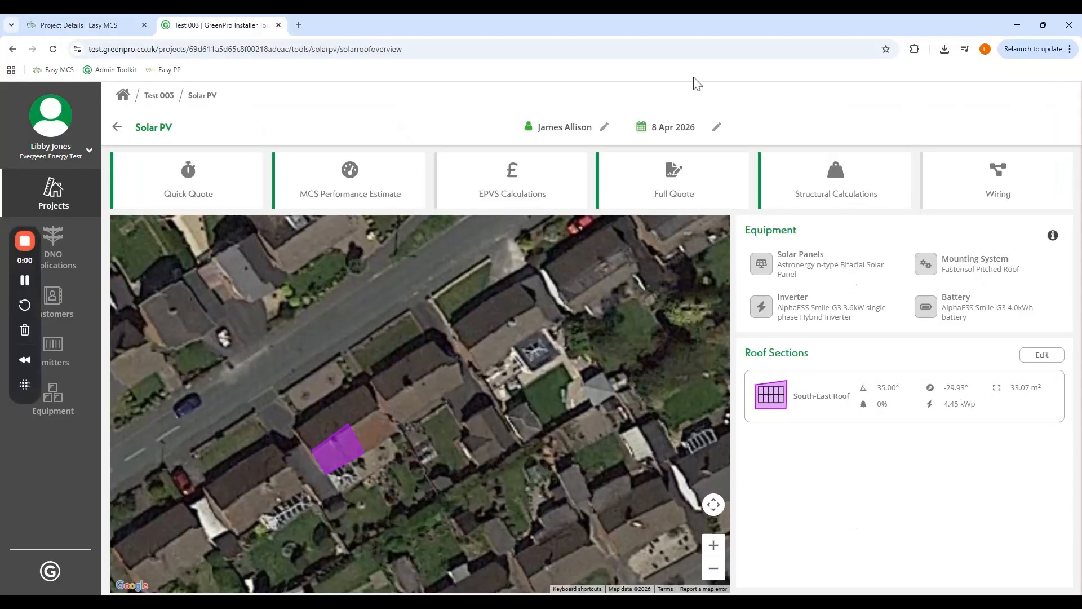
left_click(79, 25)
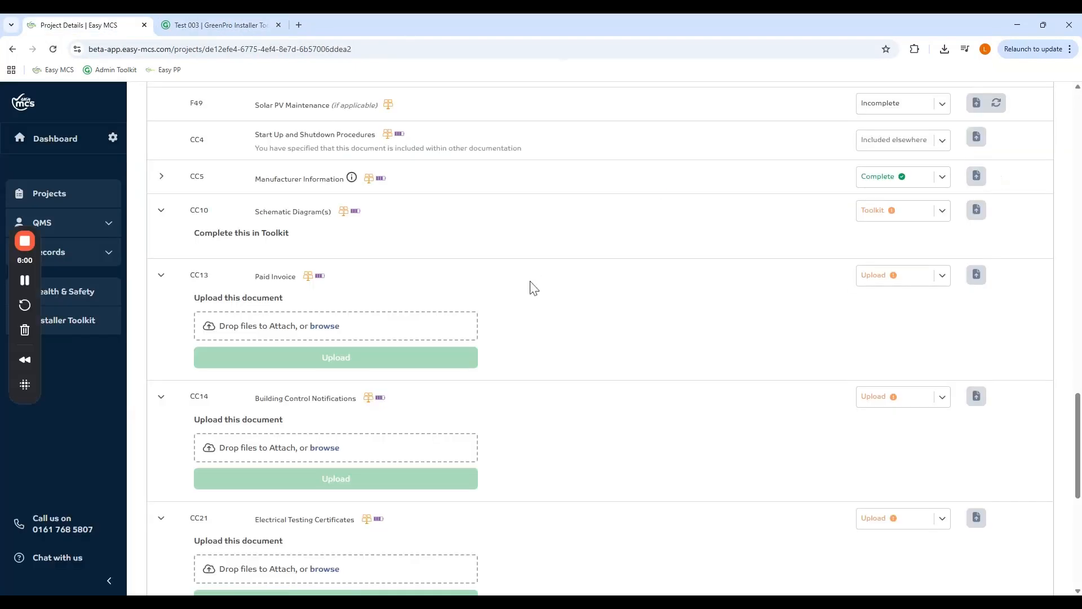
scroll(526, 302, "down", 3)
scroll(526, 305, "down", 1)
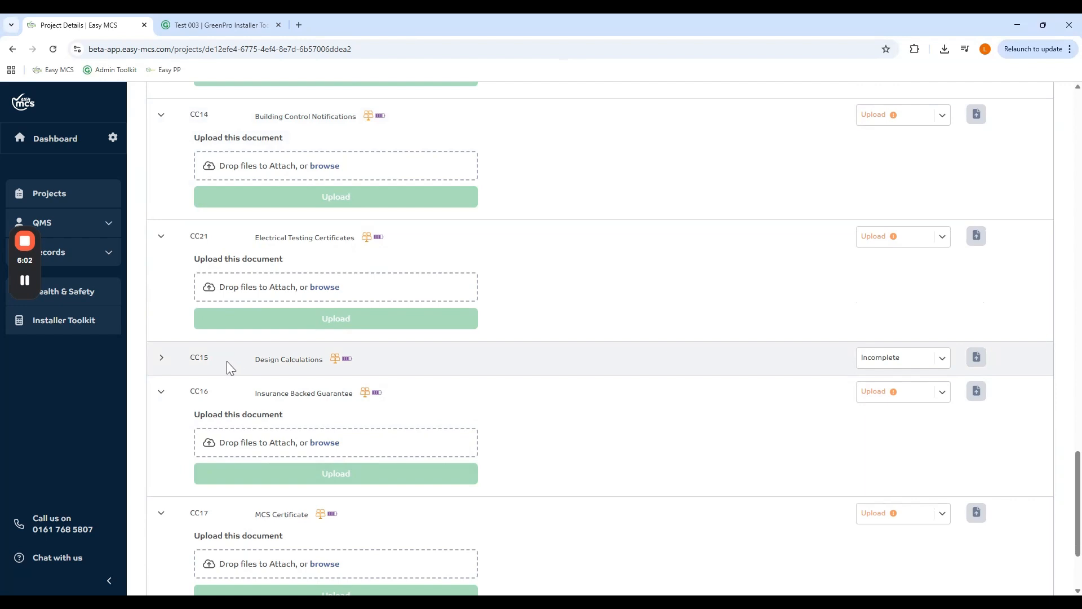
- Set CC15 Design Calculations, with its attached calculations PDF, to Complete
left_click(160, 359)
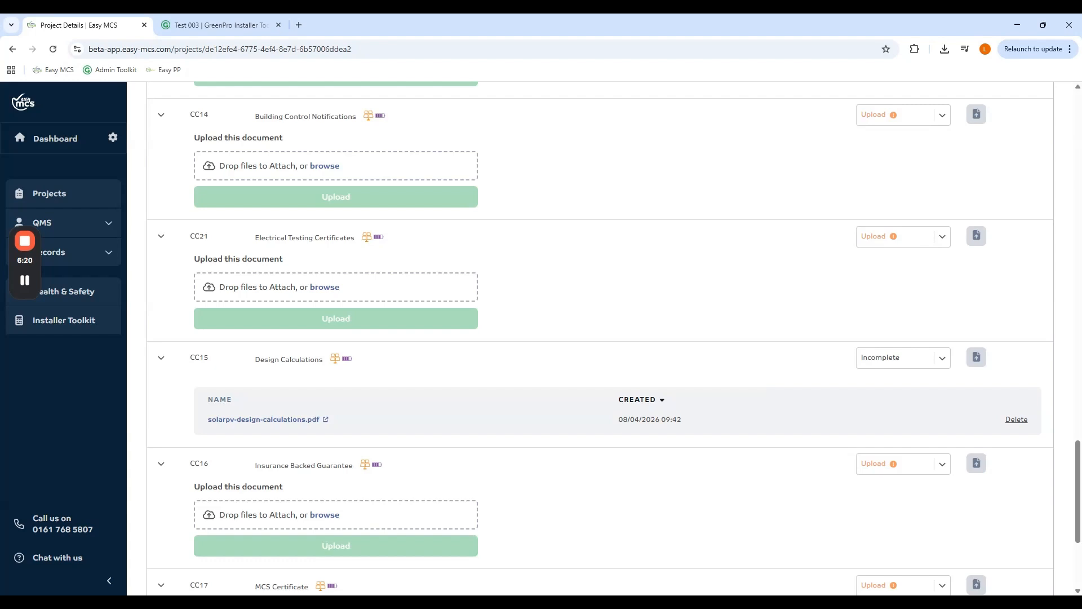
left_click(942, 359)
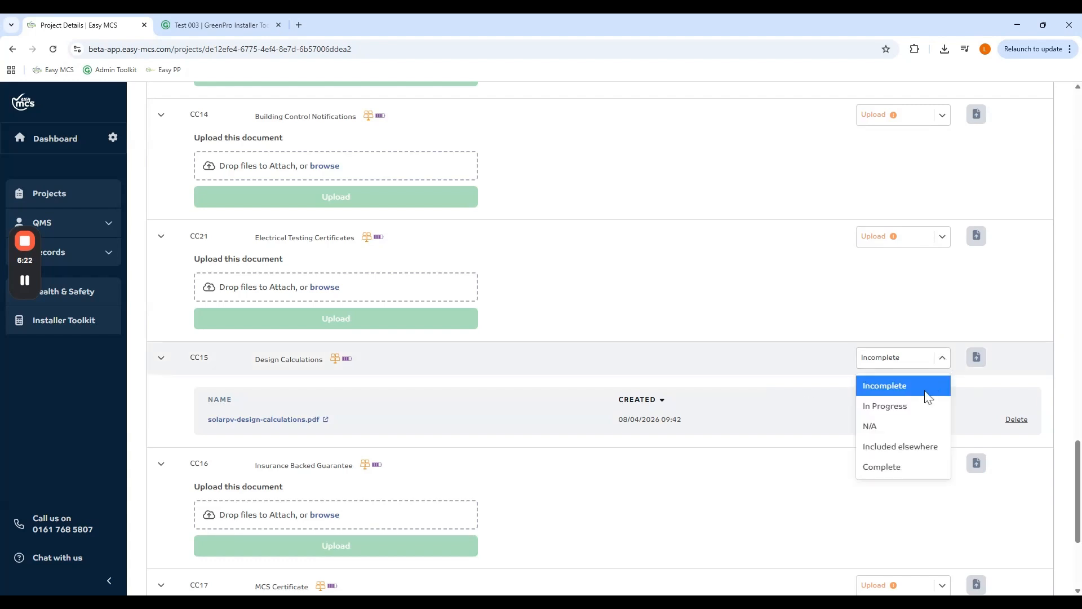
left_click(919, 467)
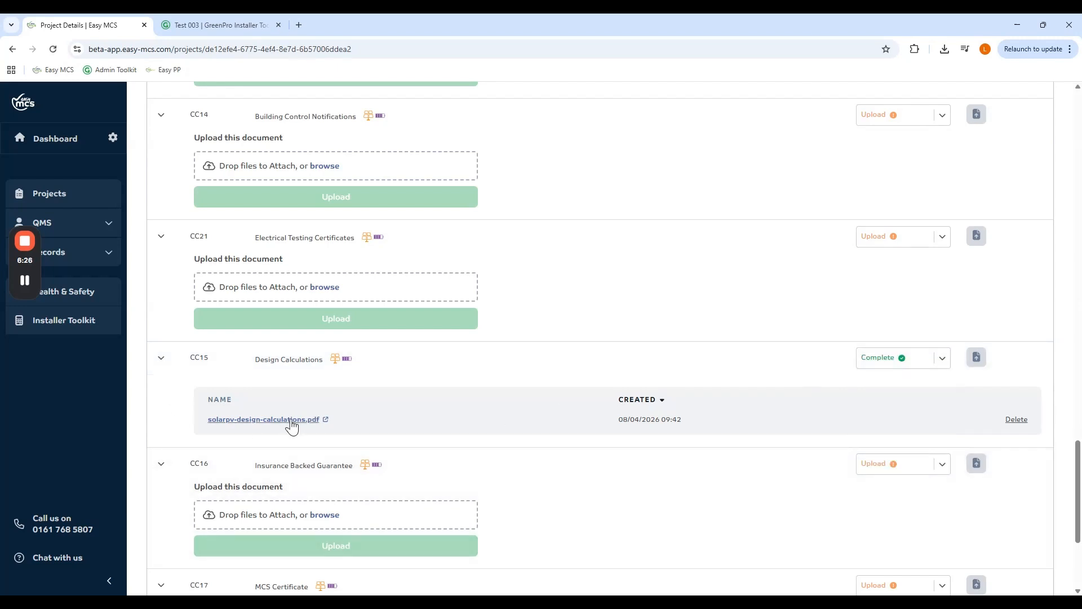
left_click(163, 360)
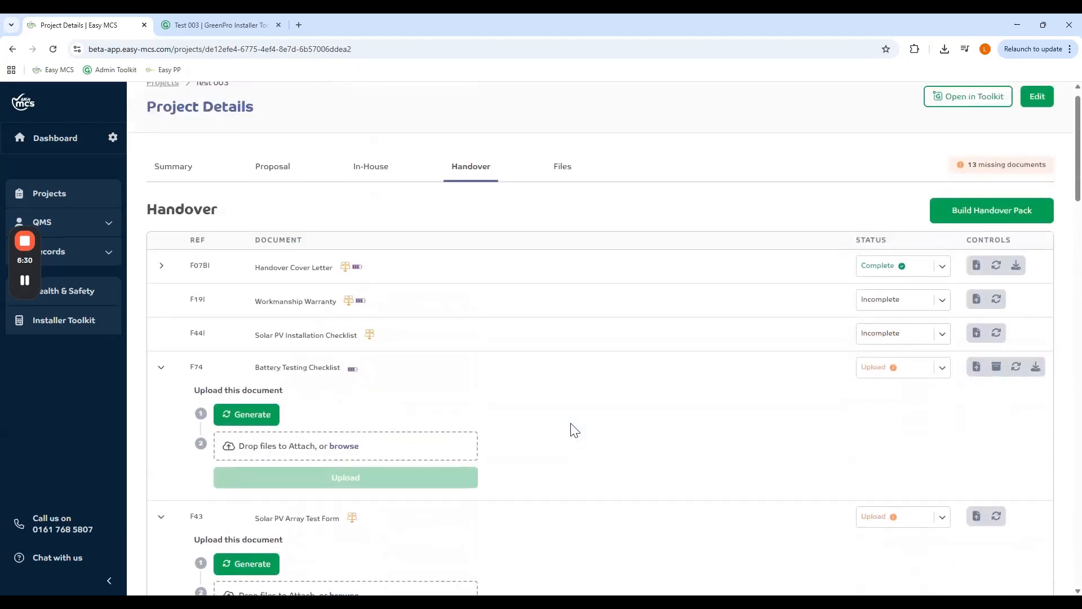
scroll(574, 430, "up", 1)
- Go from the project summary to the Proposal documents, where the Contract of Sale is missing
left_click(188, 192)
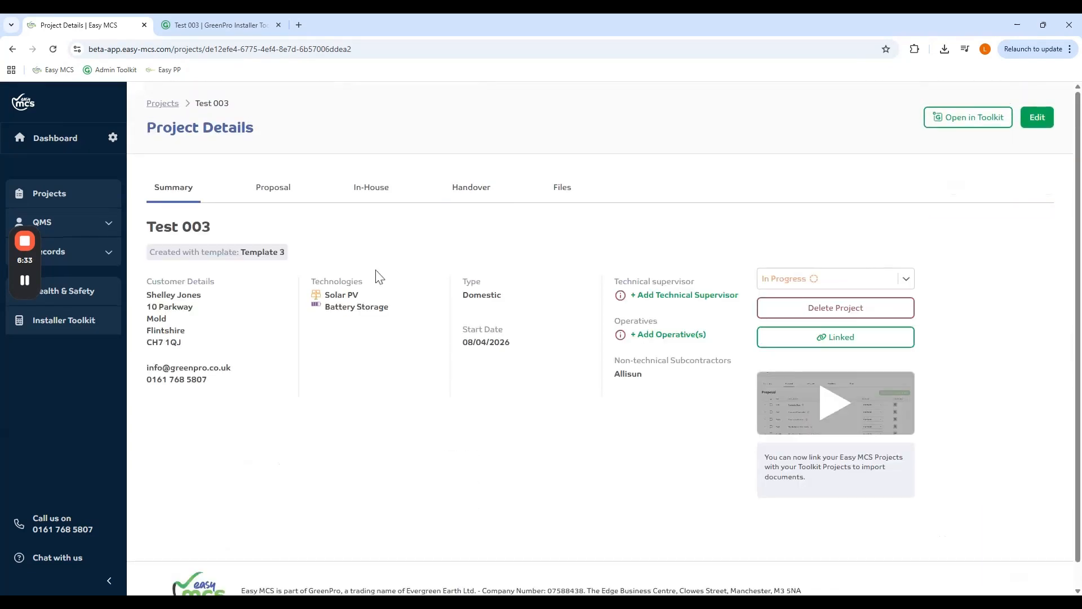
left_click(284, 193)
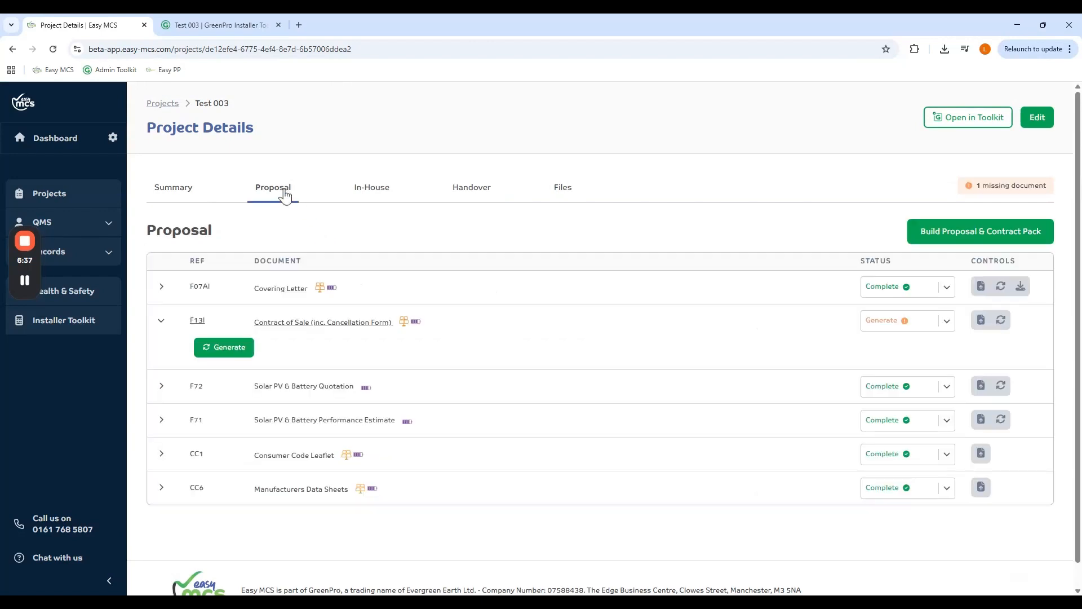